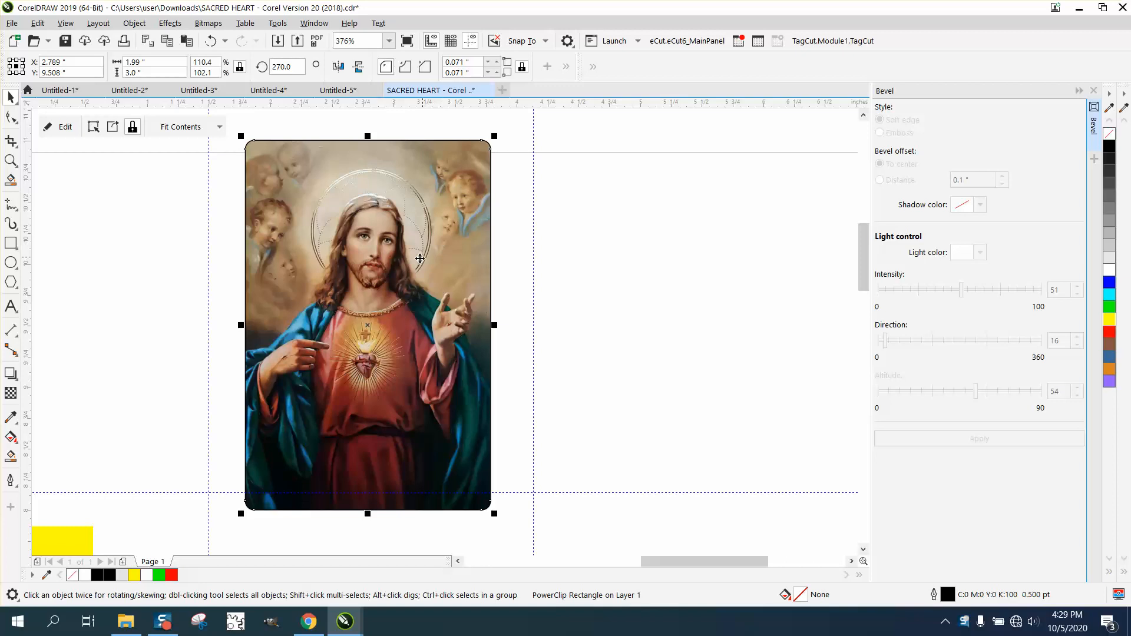
- Extract the Sacred Heart picture from its PowerClip frame and move it beside the empty frame
left_click(112, 127)
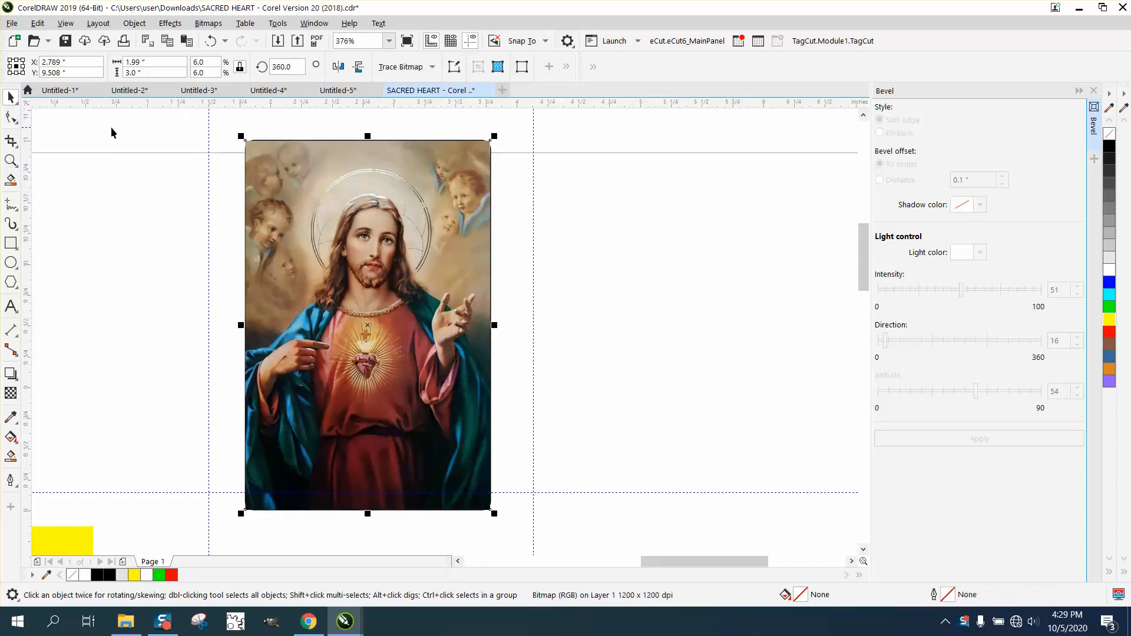
left_click_drag(361, 325, 620, 328)
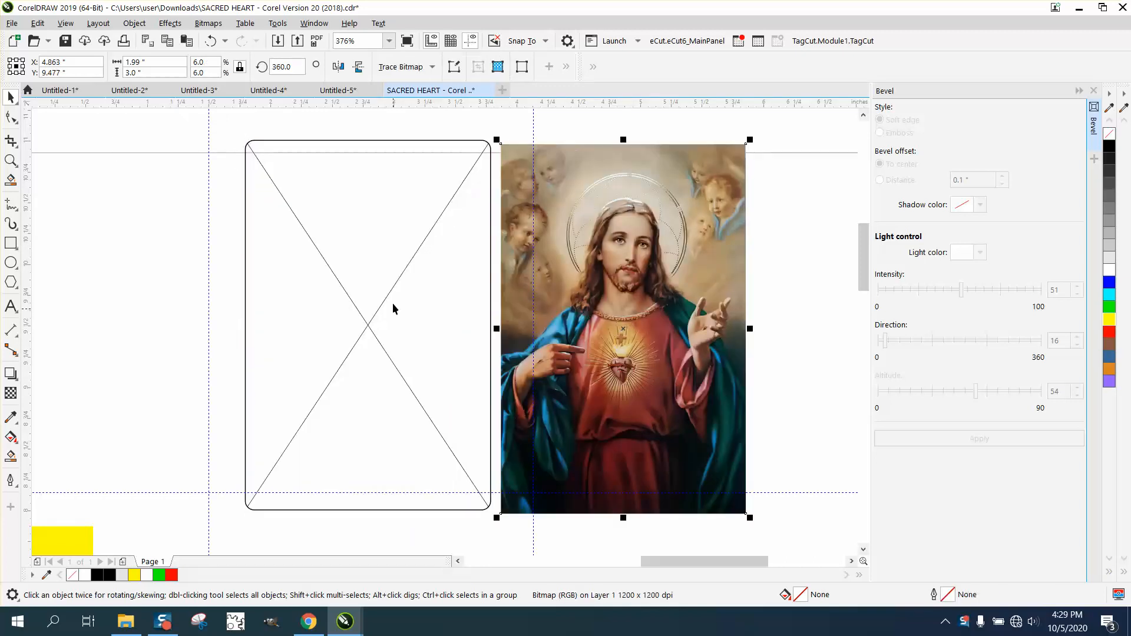
- Draw a rectangle 2 inches wide and 3 inches high, overlapping the empty frame, and round its corners to 0.13 inches
left_click(279, 142)
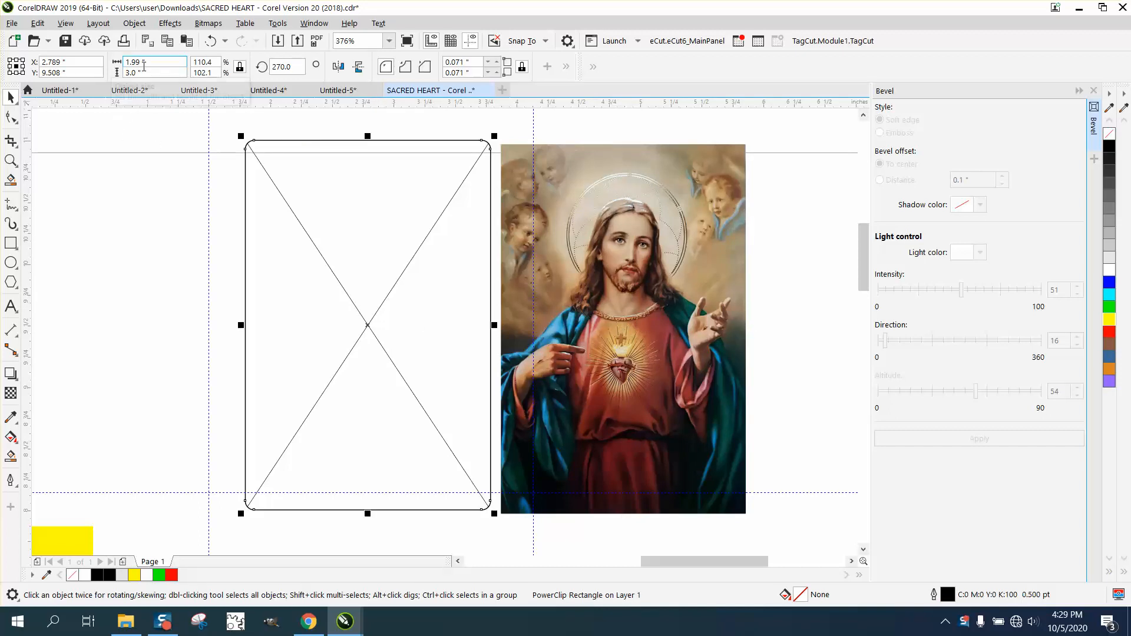
left_click(239, 66)
left_click(11, 224)
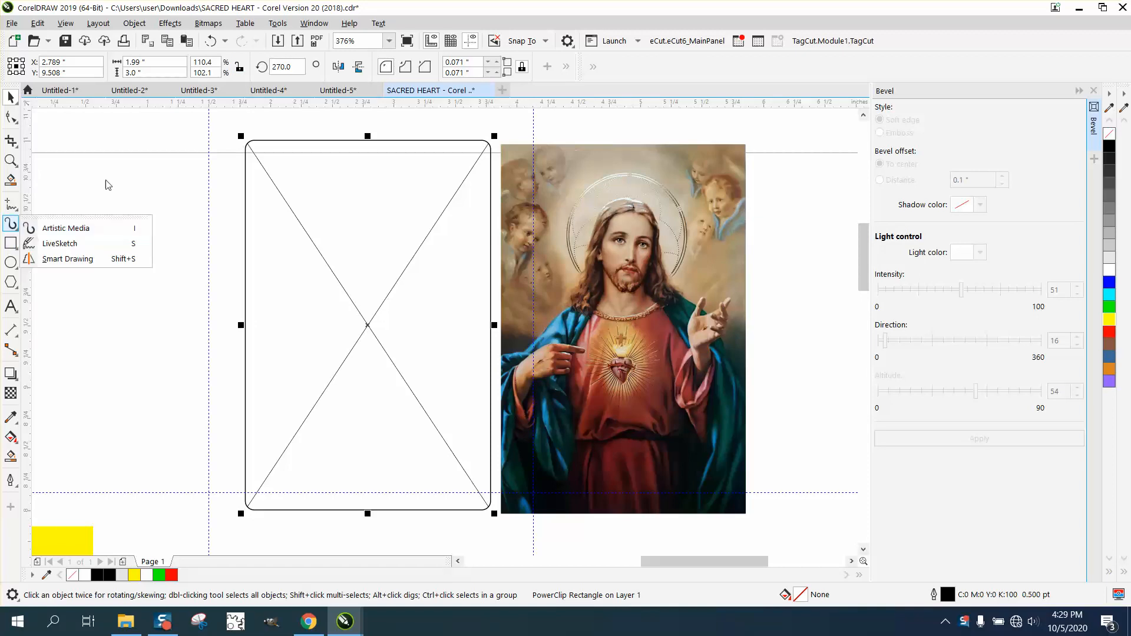
left_click(10, 243)
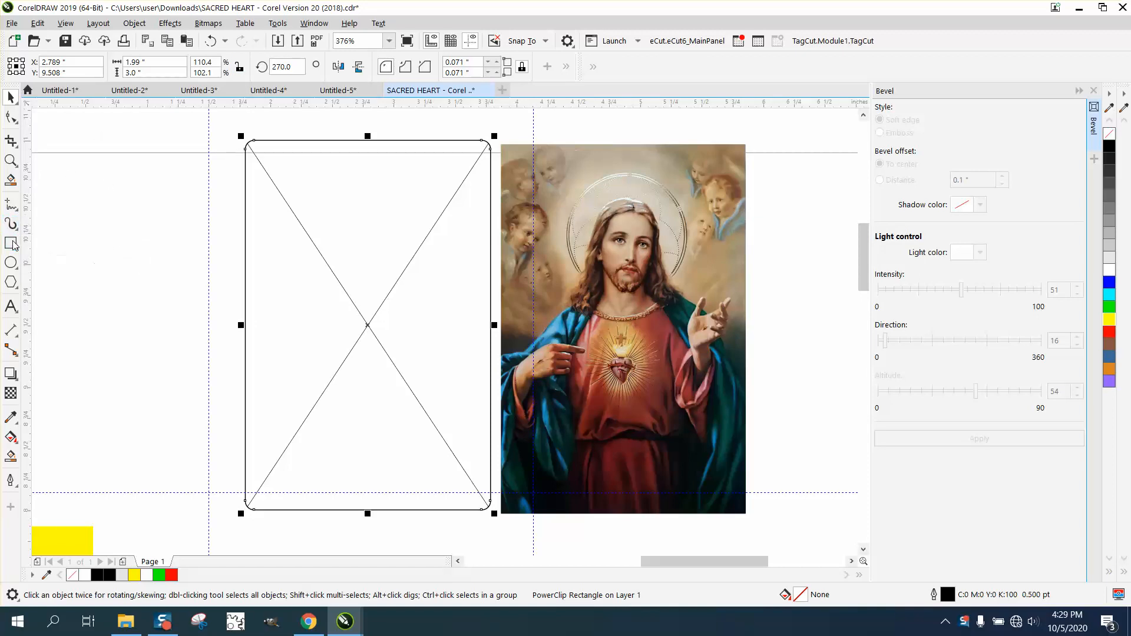
left_click_drag(101, 150, 369, 498)
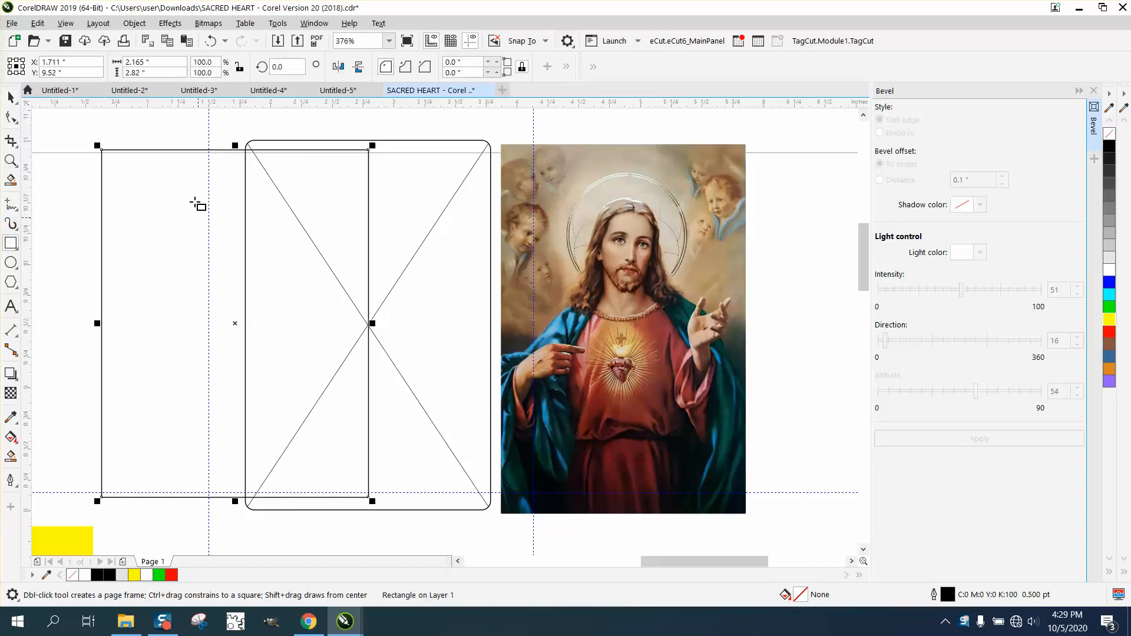
left_click_drag(155, 62, 86, 65)
type("2")
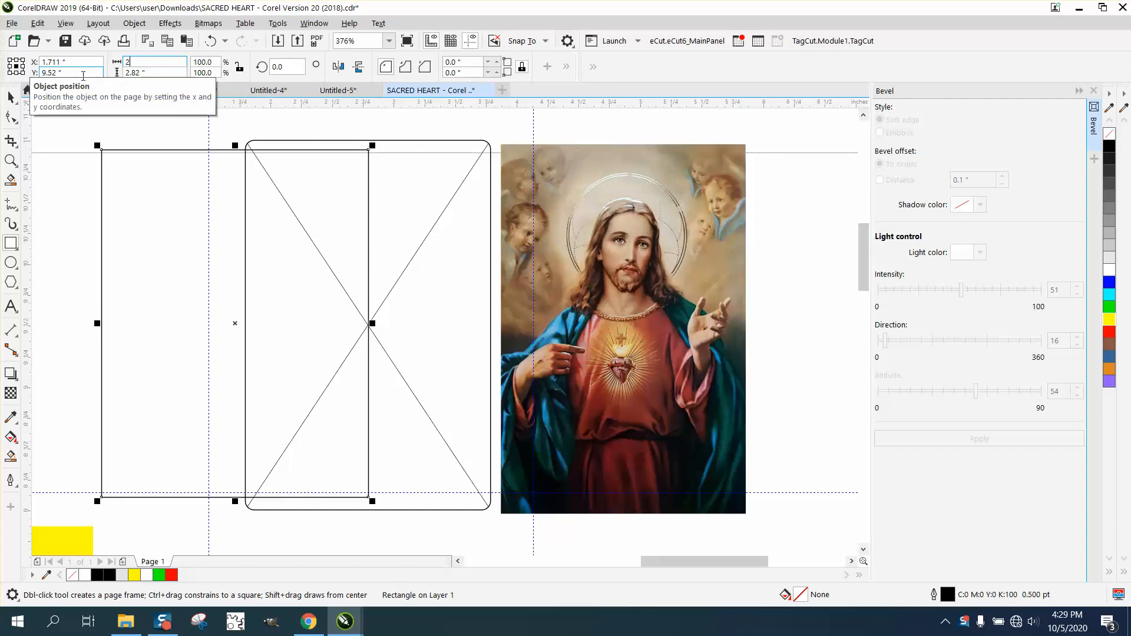
key("Tab")
type("3")
key("Return")
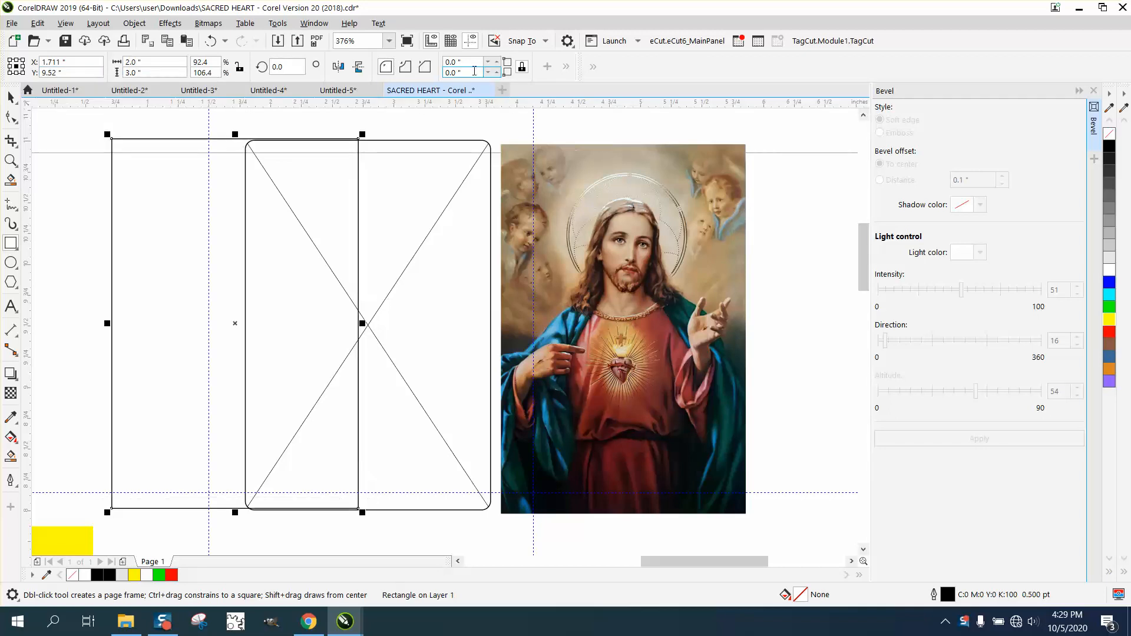
left_click(498, 62)
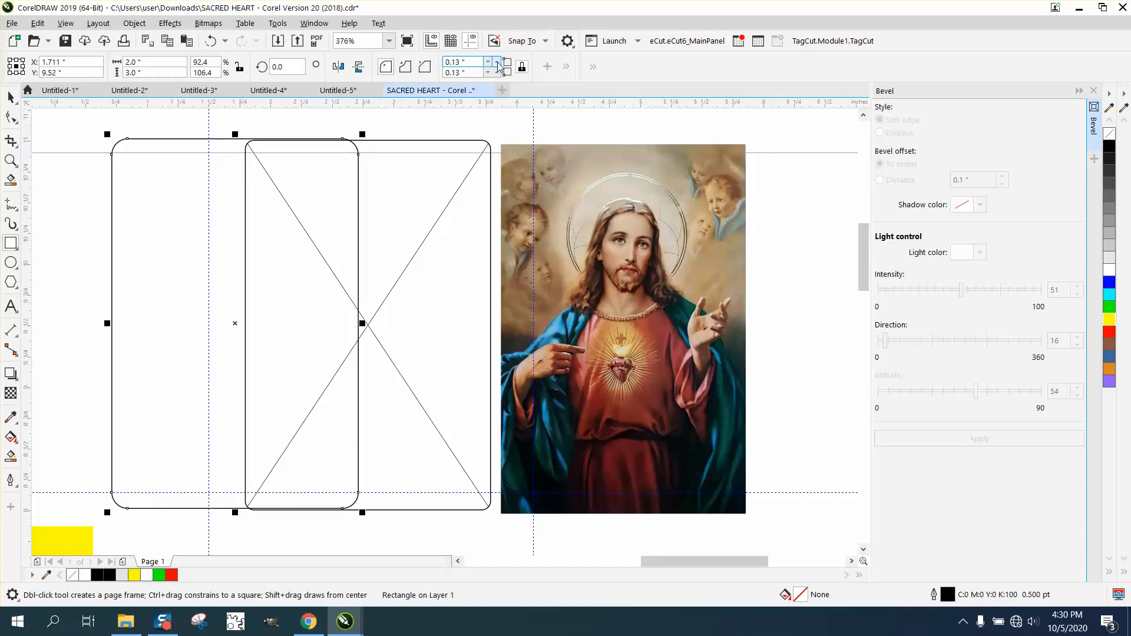
left_click(11, 97)
- Centre the rounded rectangle and the picture together on the page
scroll(285, 168, "down", 5)
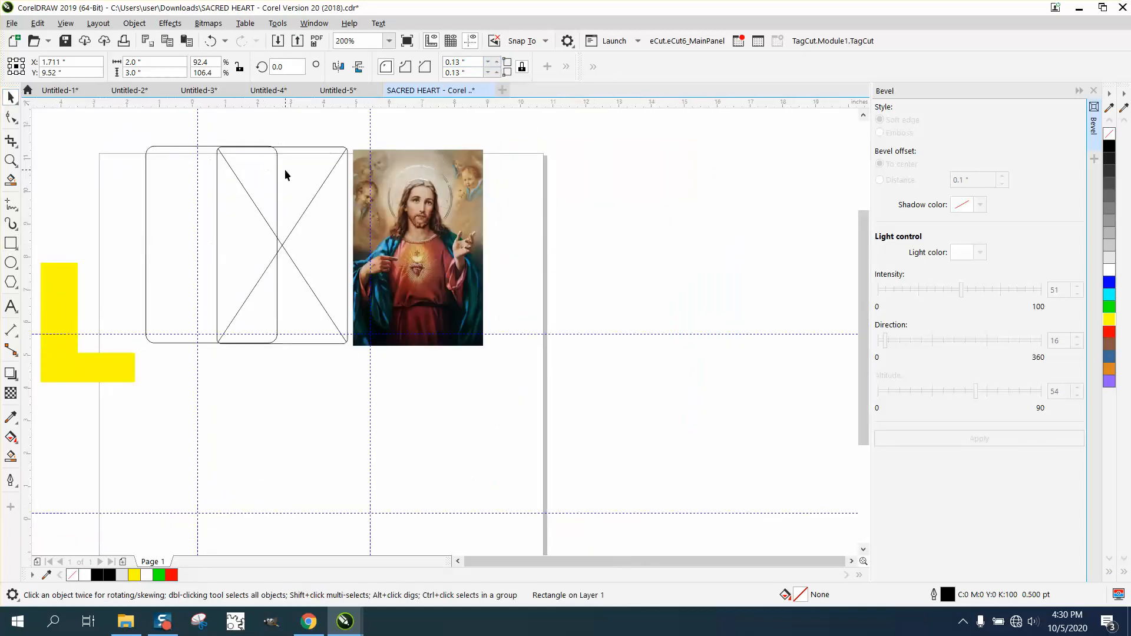
left_click(375, 232)
key("p")
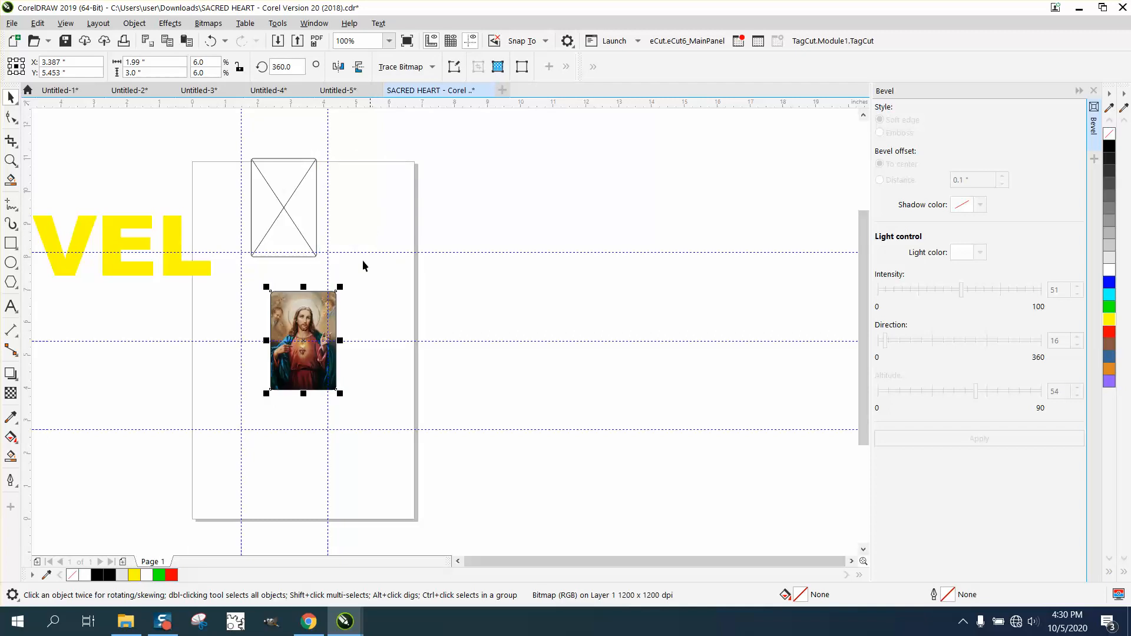
- Intersect the picture with the rounded rectangle to create a copy of the picture with rounded corners
left_click(11, 159)
left_click_drag(270, 260, 447, 428)
left_click(10, 97)
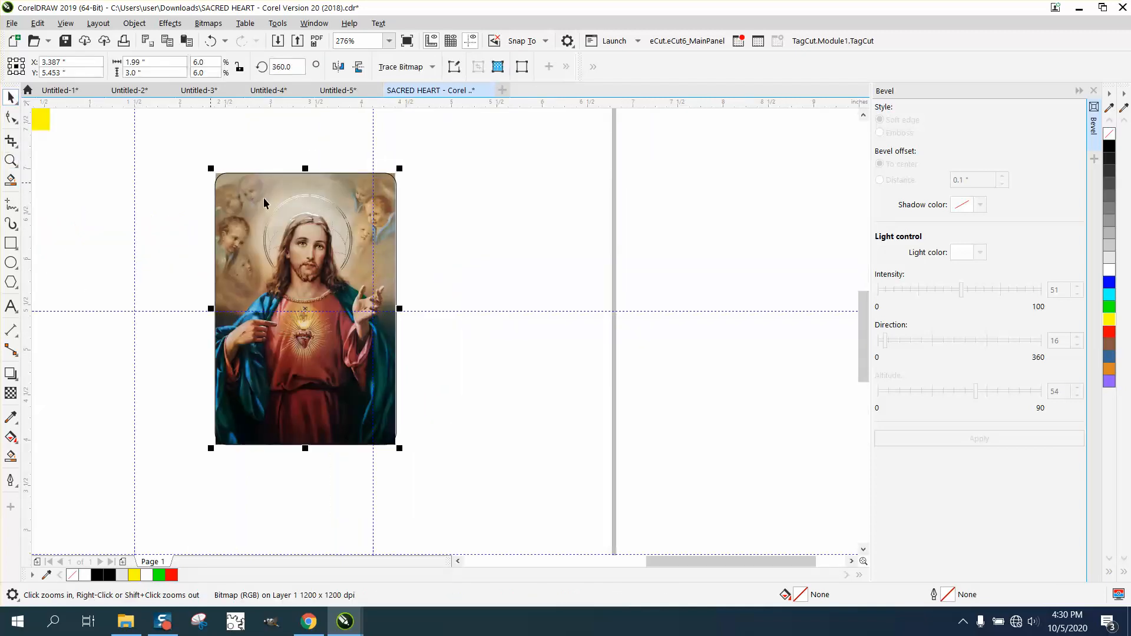
left_click(312, 222)
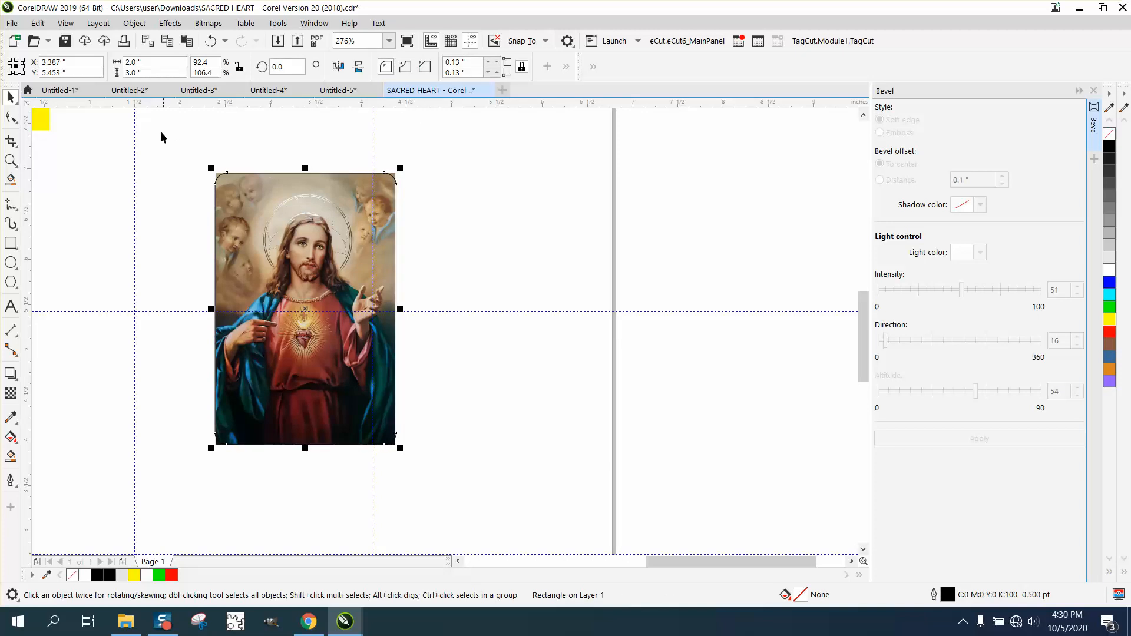
left_click_drag(161, 132, 506, 489)
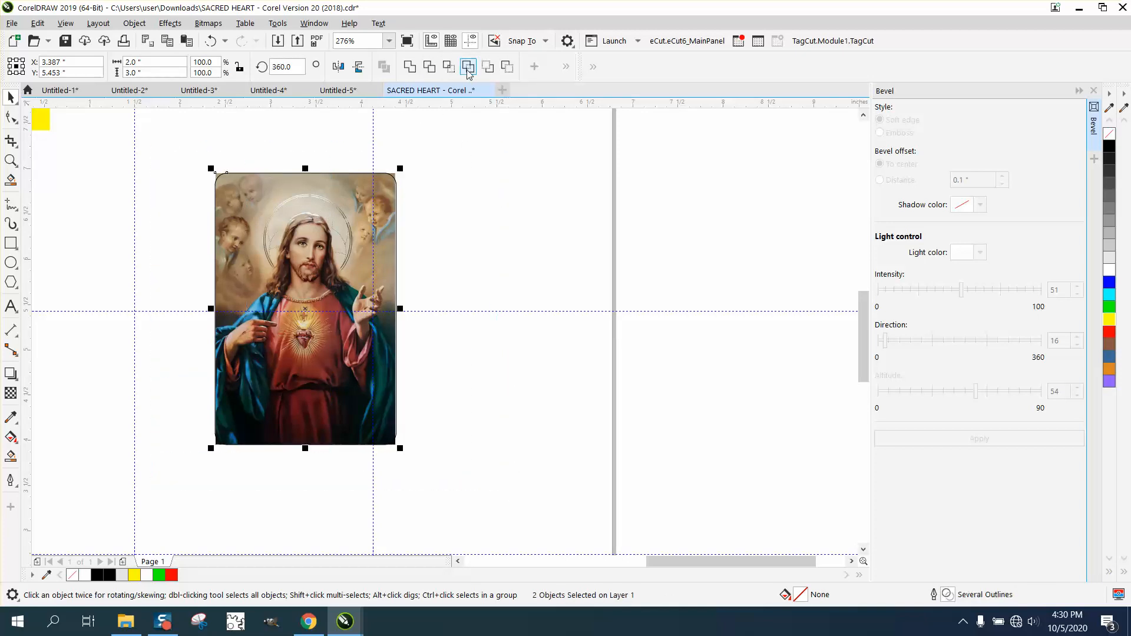
left_click(447, 69)
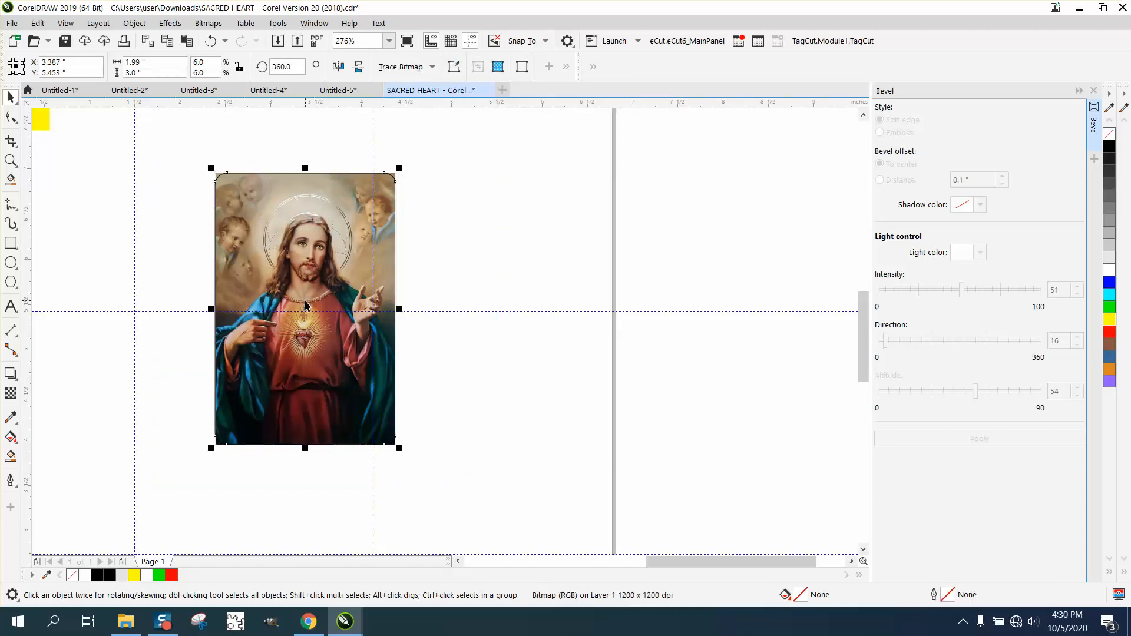
- Separate the pieces by placing the rounded outline and the rounded-corner picture in a row beside the original picture
left_click_drag(307, 306, 513, 303)
left_click_drag(322, 299, 728, 306)
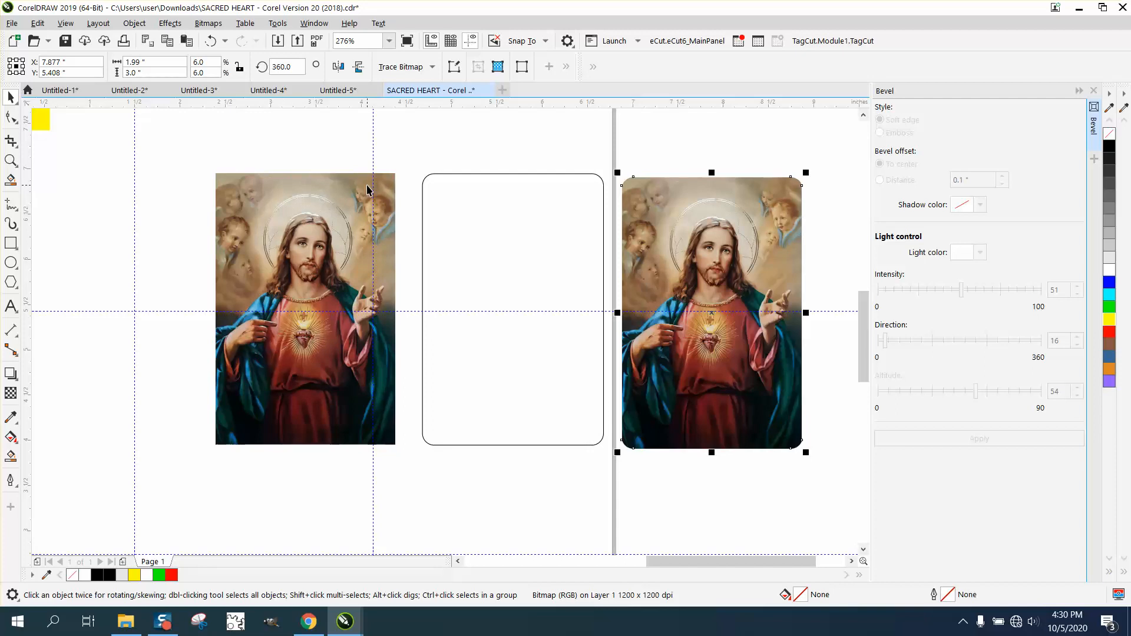
- Apply a soft-edge bevel with the offset to center to the yellow BEVEL text
scroll(390, 184, "down", 3)
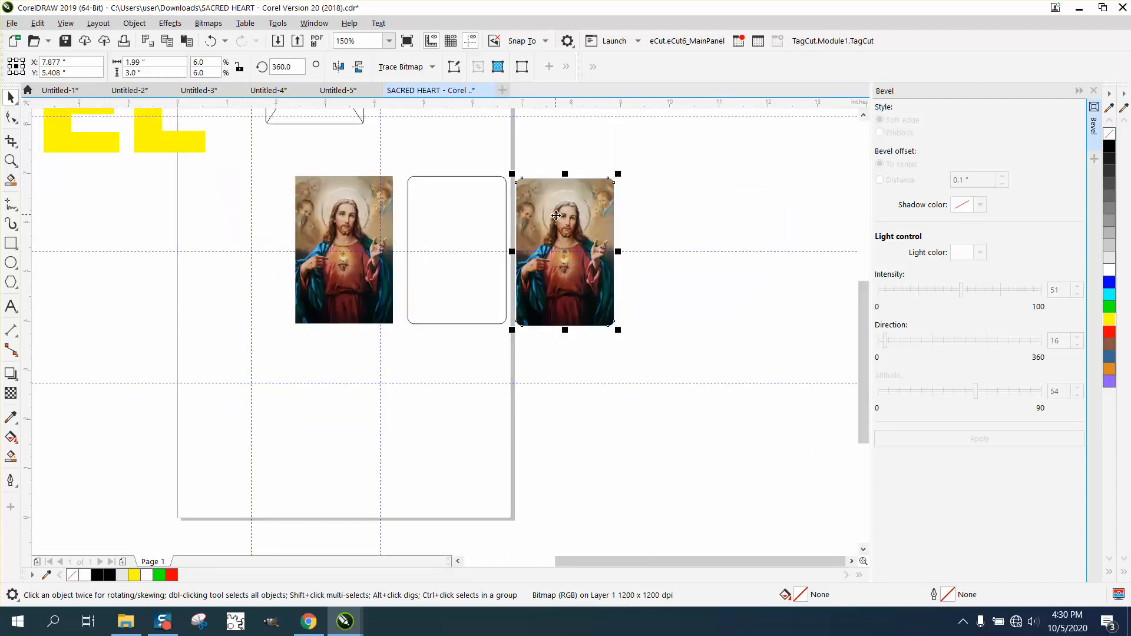
scroll(542, 218, "down", 2)
left_click(11, 160)
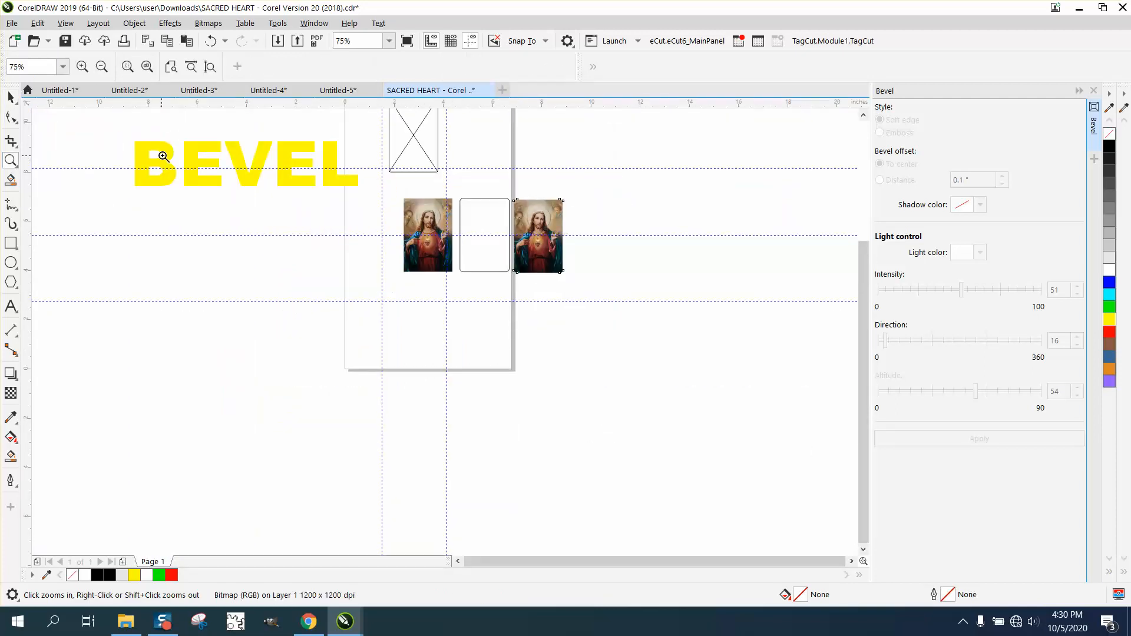
left_click_drag(141, 136, 419, 219)
left_click(10, 97)
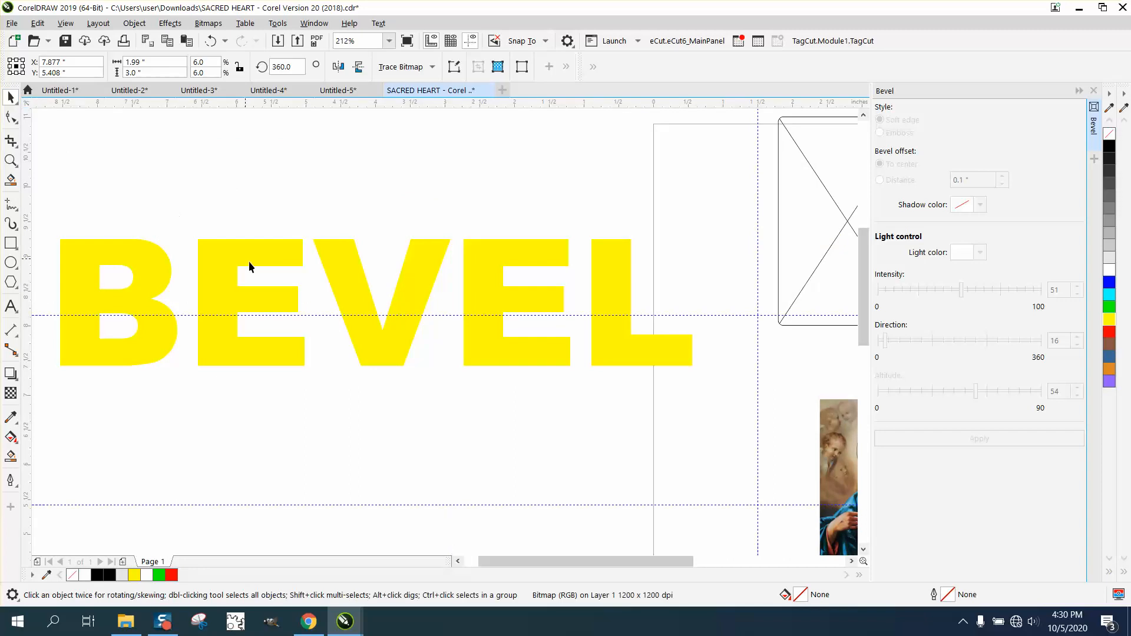
left_click_drag(266, 258, 269, 256)
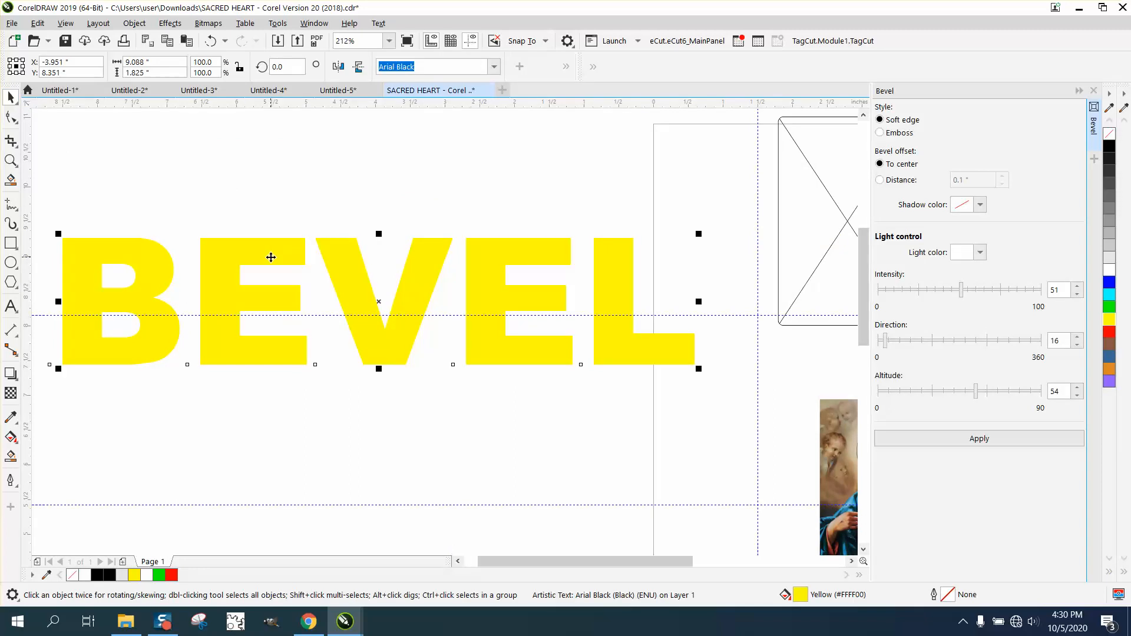
left_click(979, 439)
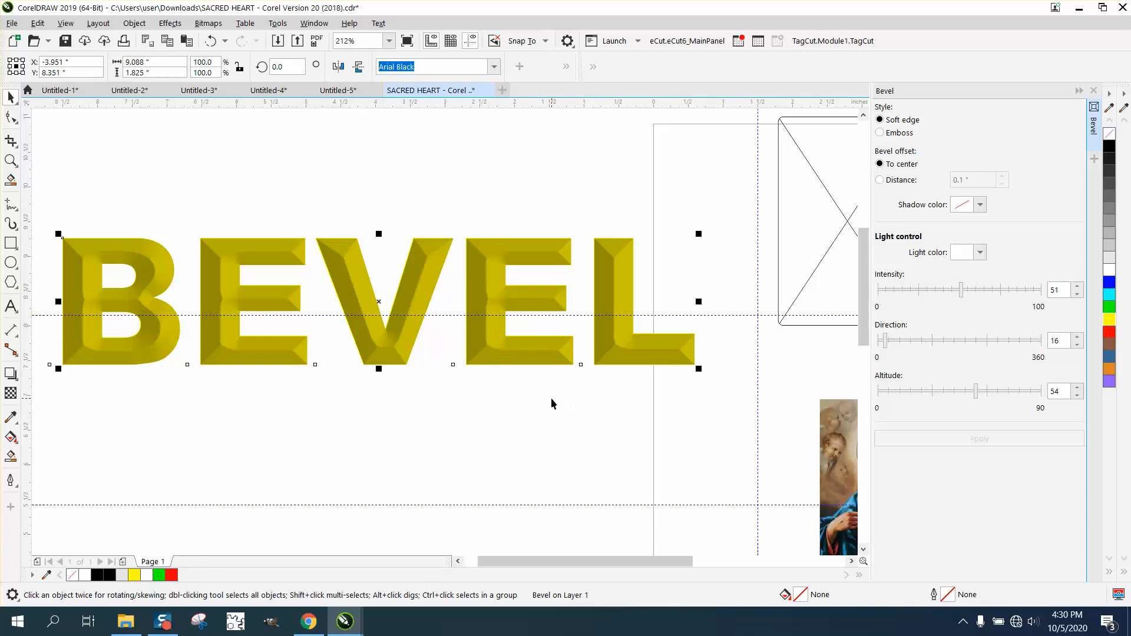
left_click(504, 401)
- Move the rounded-corner picture about 1.6 inches further right, onto clear space beside the page
scroll(505, 401, "down", 5)
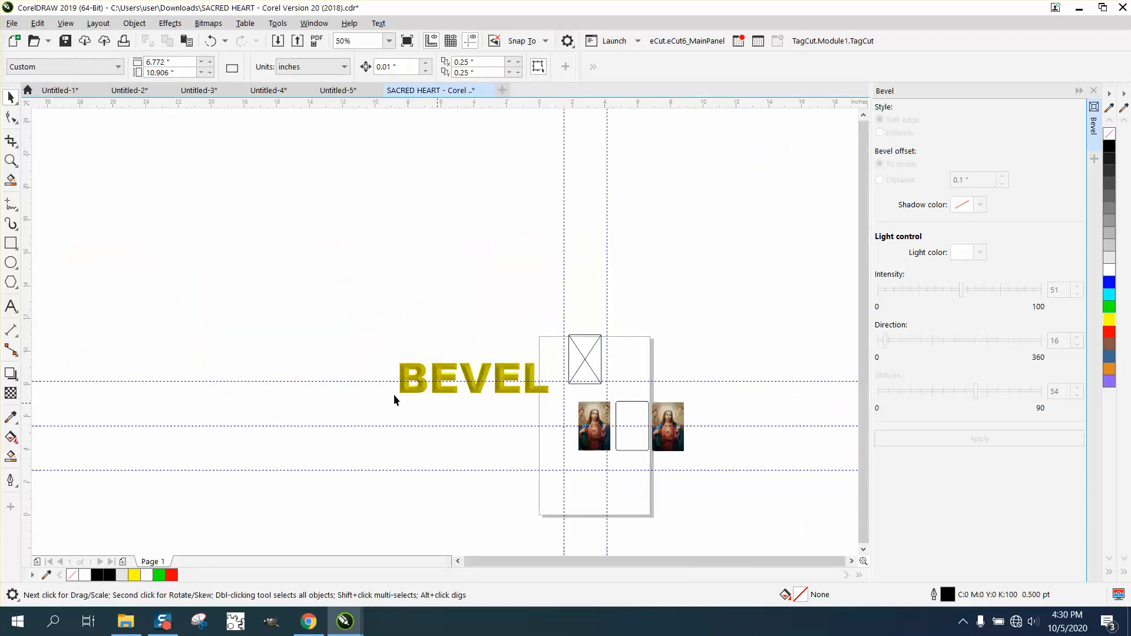
left_click(10, 160)
left_click_drag(627, 384, 740, 475)
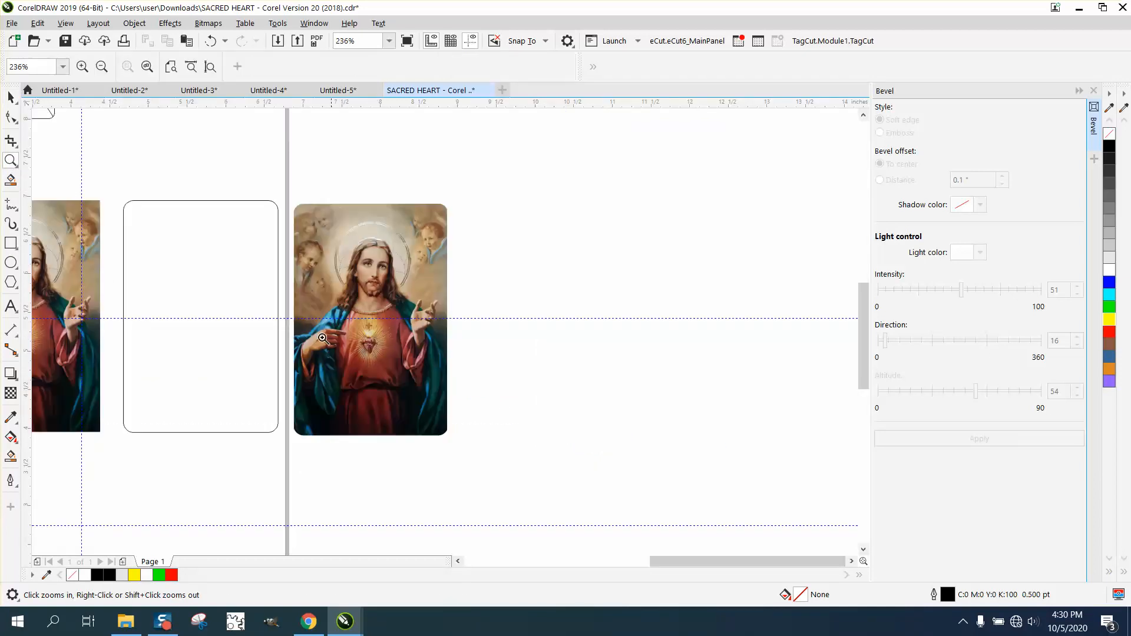
left_click(10, 97)
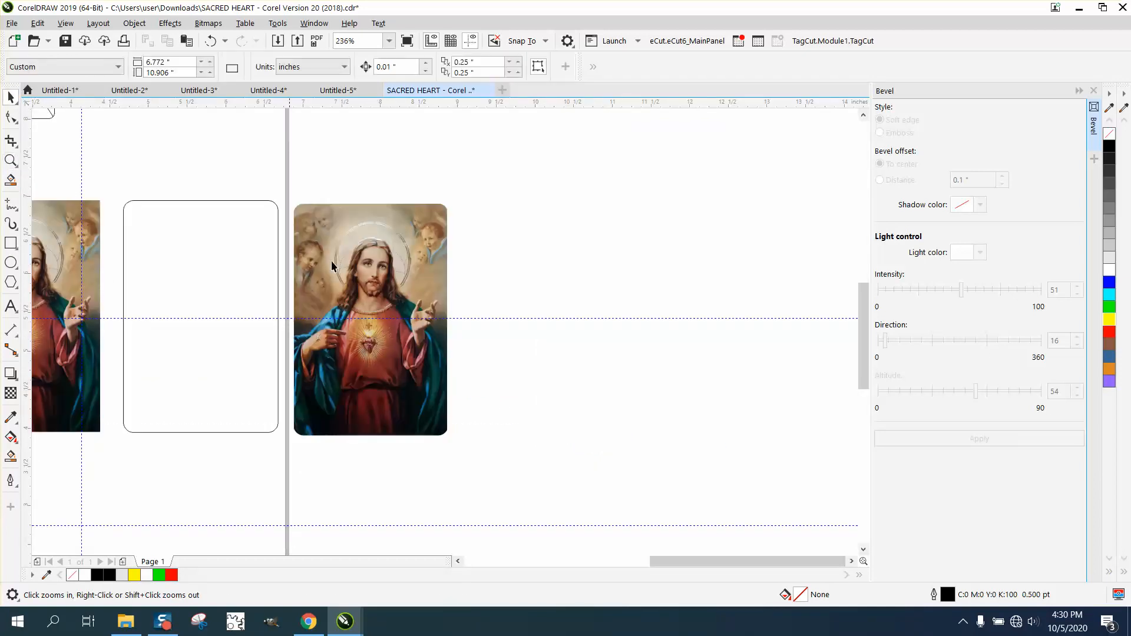
left_click_drag(353, 282, 478, 286)
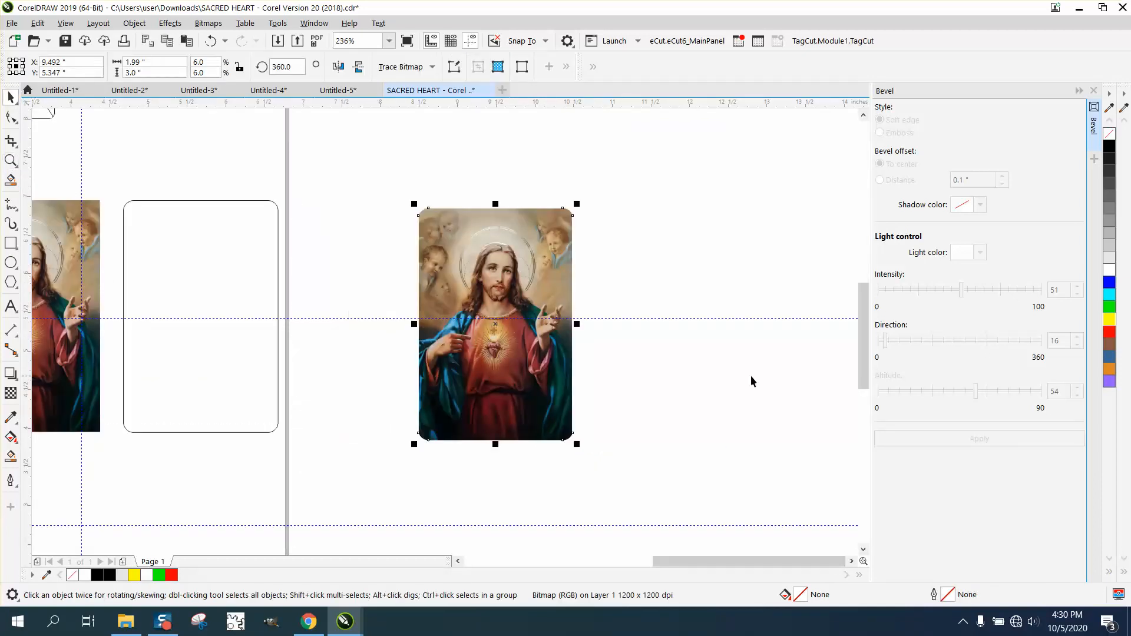
- Start a Vignette effect on the rounded-corner picture with White as colour and Rectangle as shape, keeping the picture's preview uncovered
left_click(700, 318)
key("Delete")
left_click(564, 292)
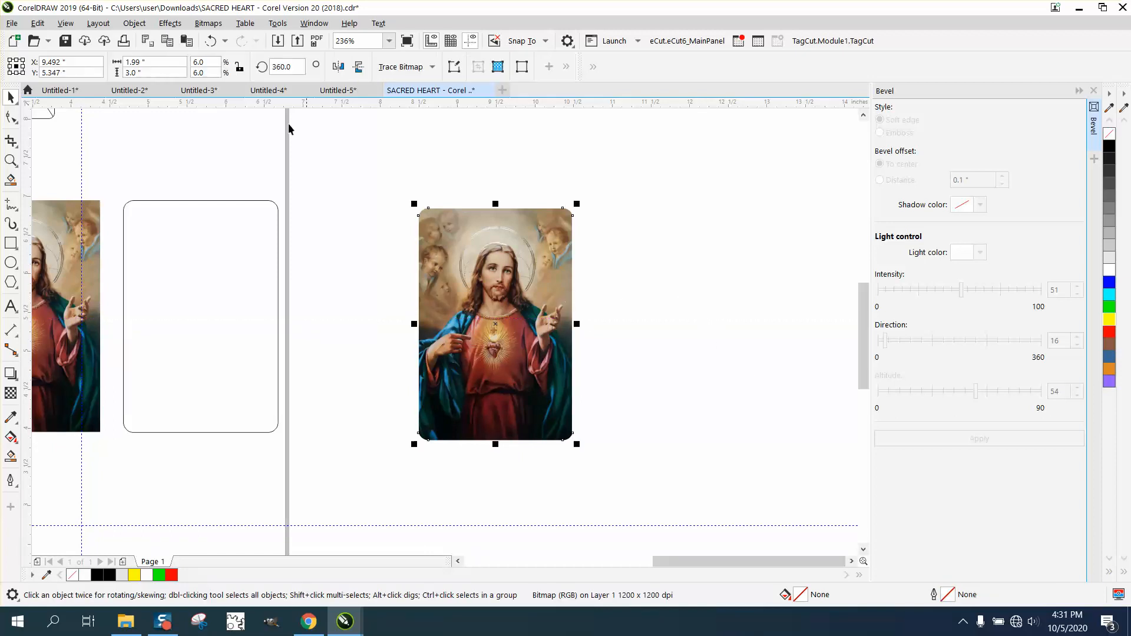
left_click(170, 23)
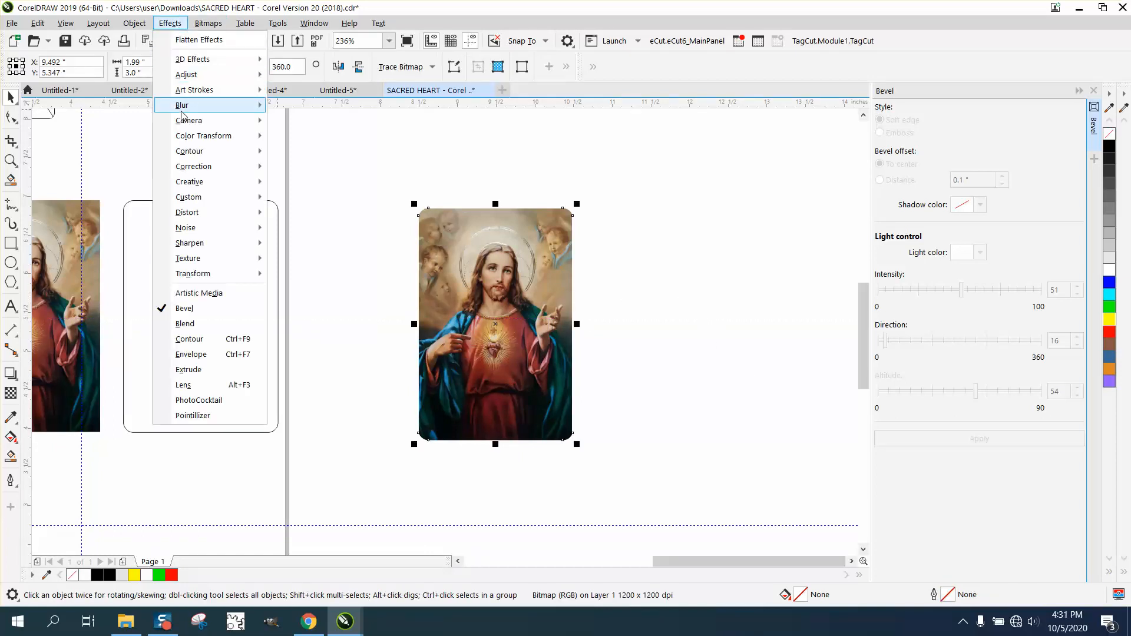
mouse_move(193, 201)
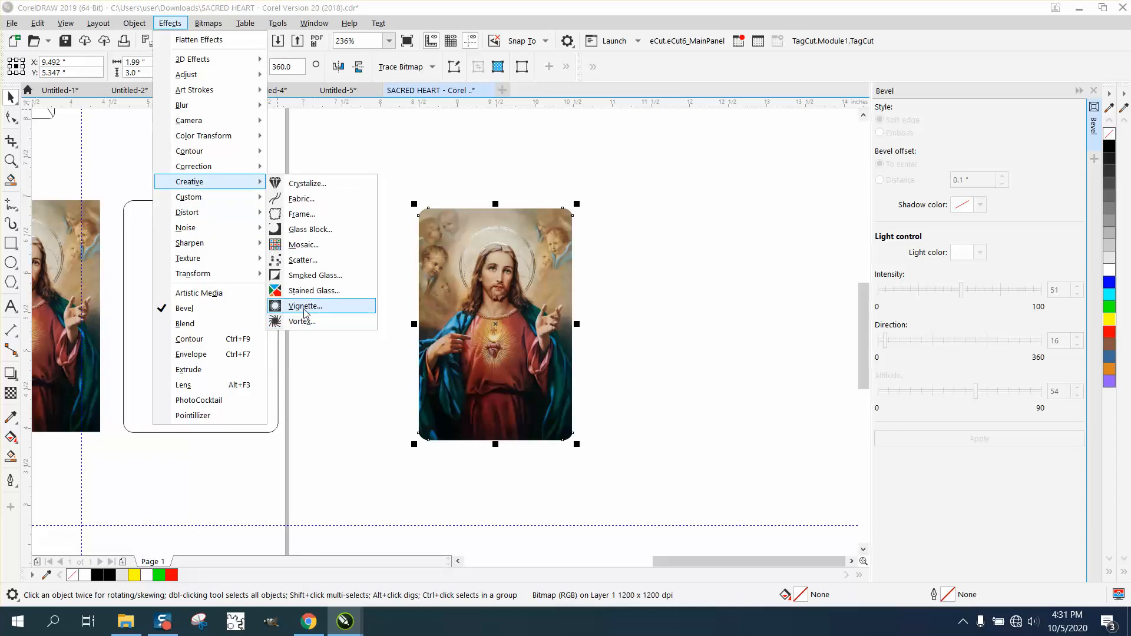
left_click(306, 306)
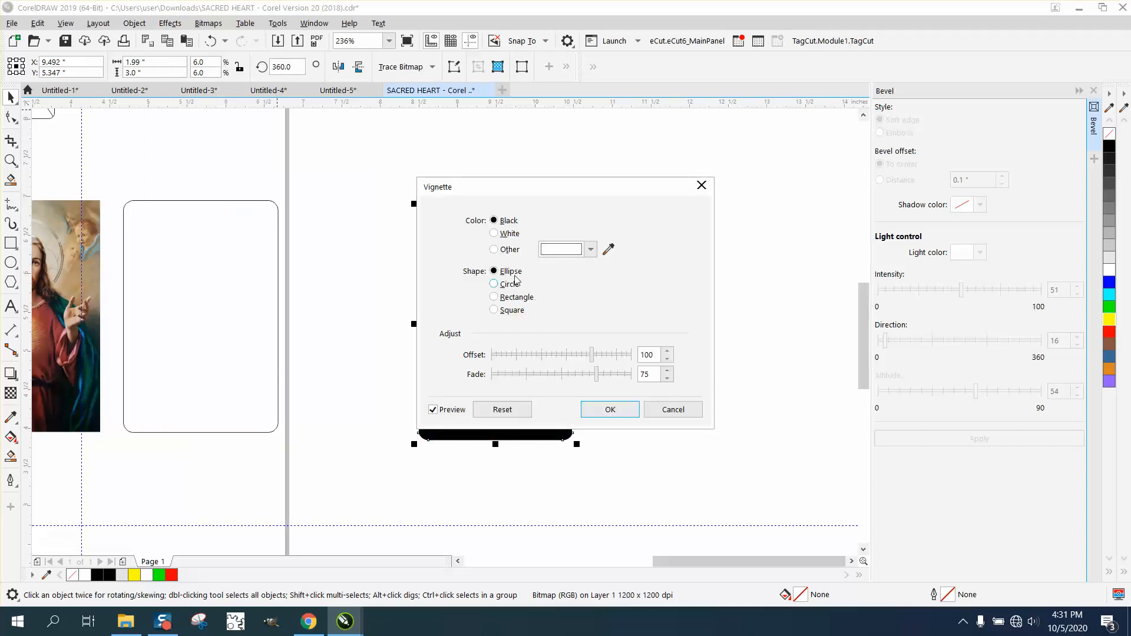
left_click(493, 234)
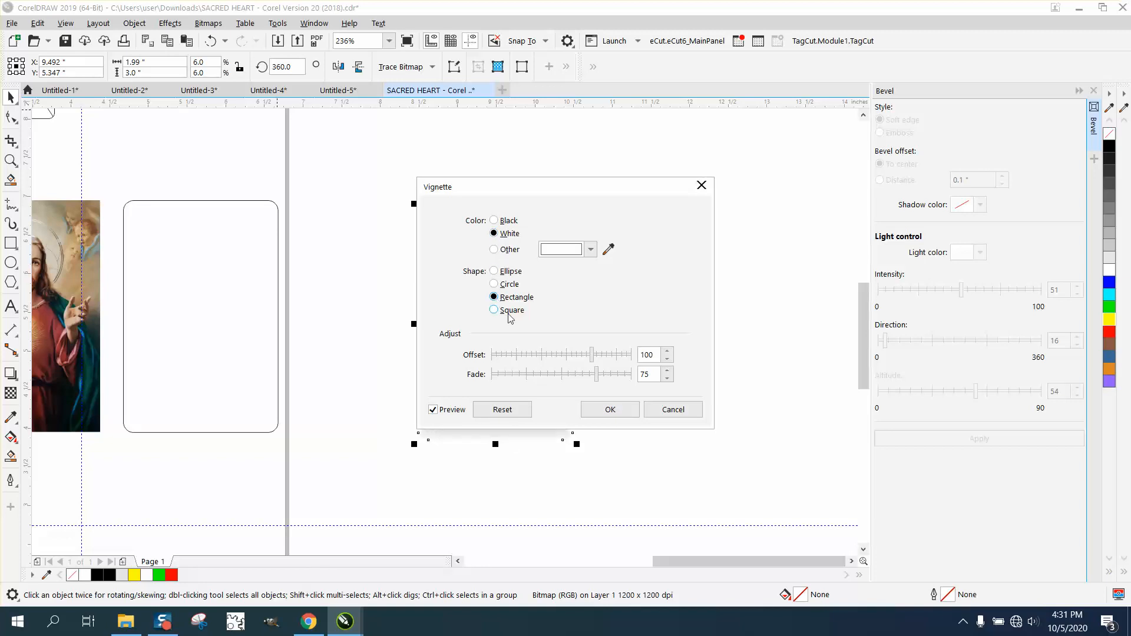
left_click_drag(611, 192, 806, 186)
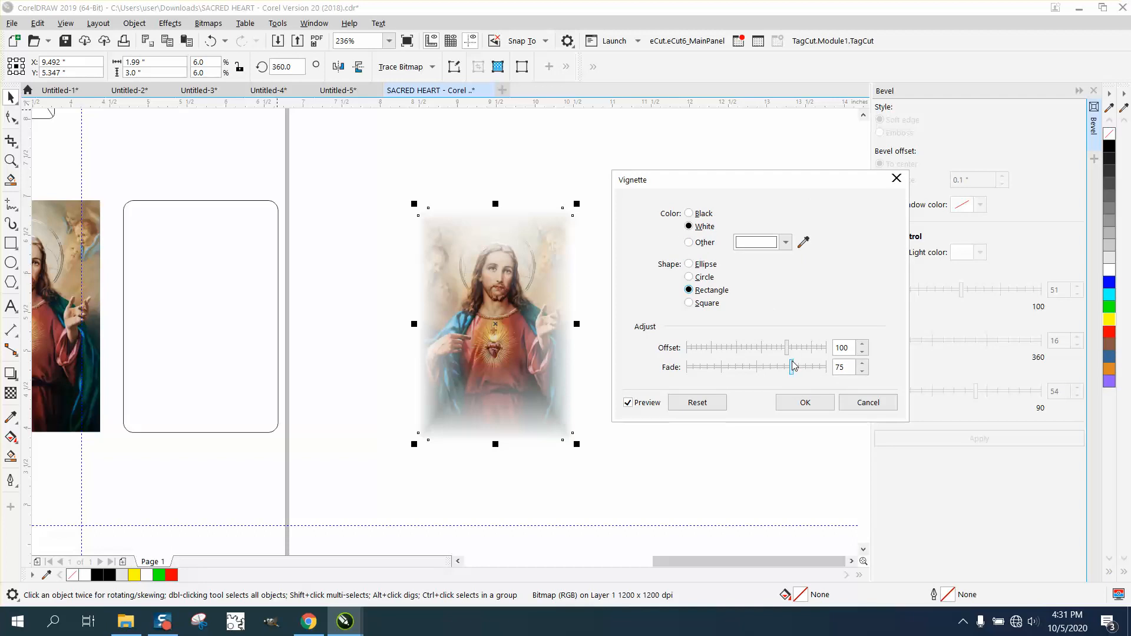
- Set the vignette's fade to 94 and its offset to 137
left_click_drag(792, 367, 819, 367)
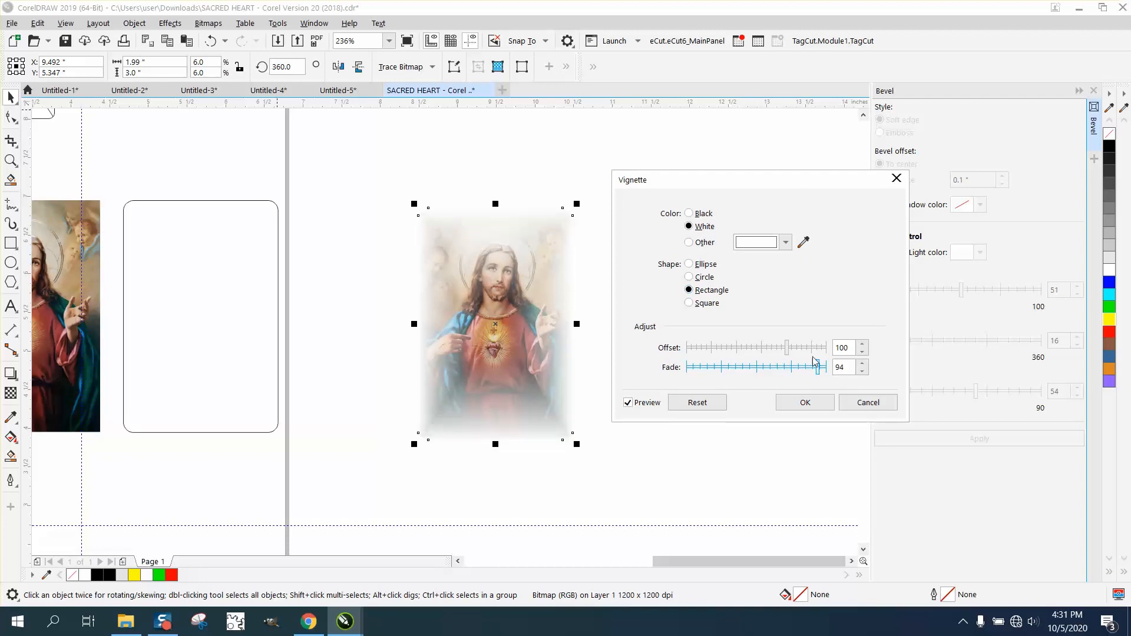
left_click_drag(789, 349, 825, 351)
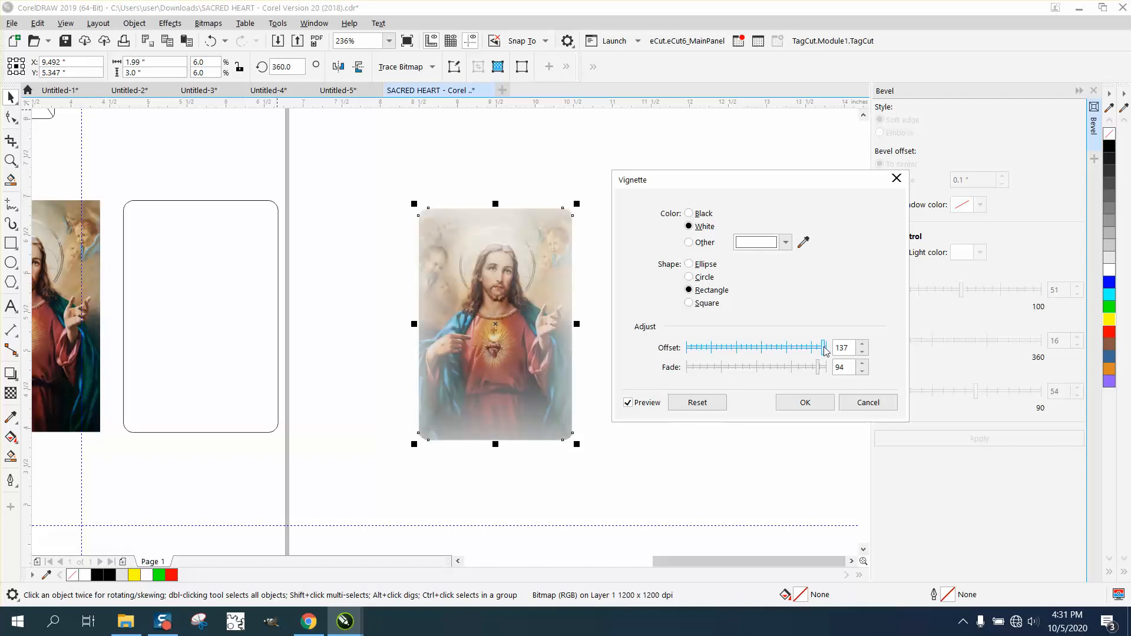
- Try yellow and blue from the RGB Palette as the vignette's custom colour on the rounded-corner picture
left_click(786, 243)
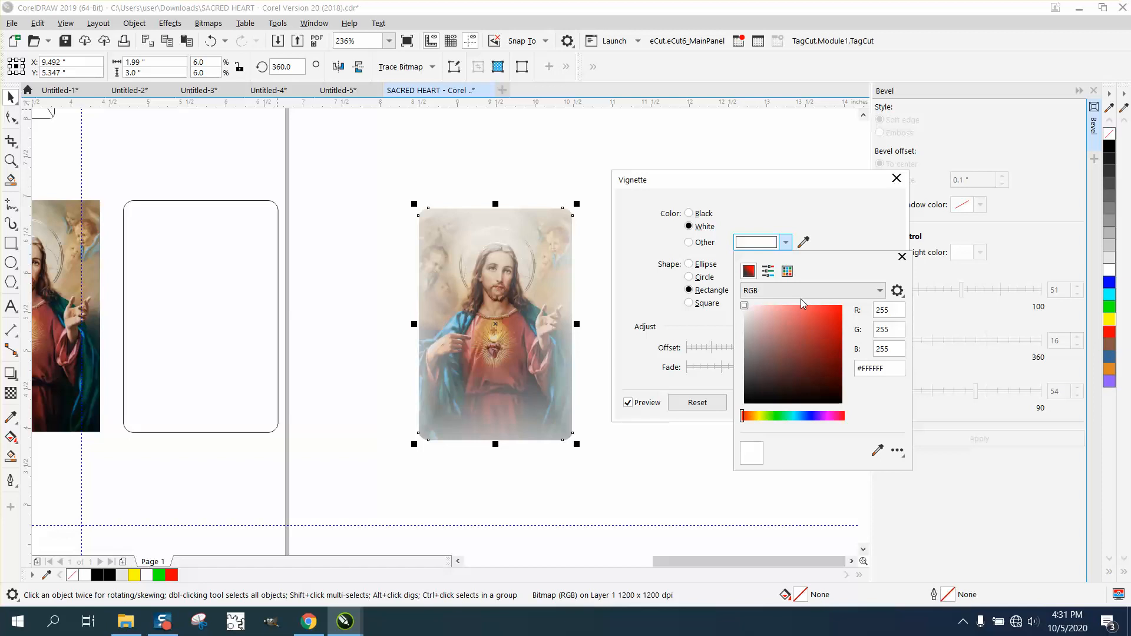
left_click(787, 271)
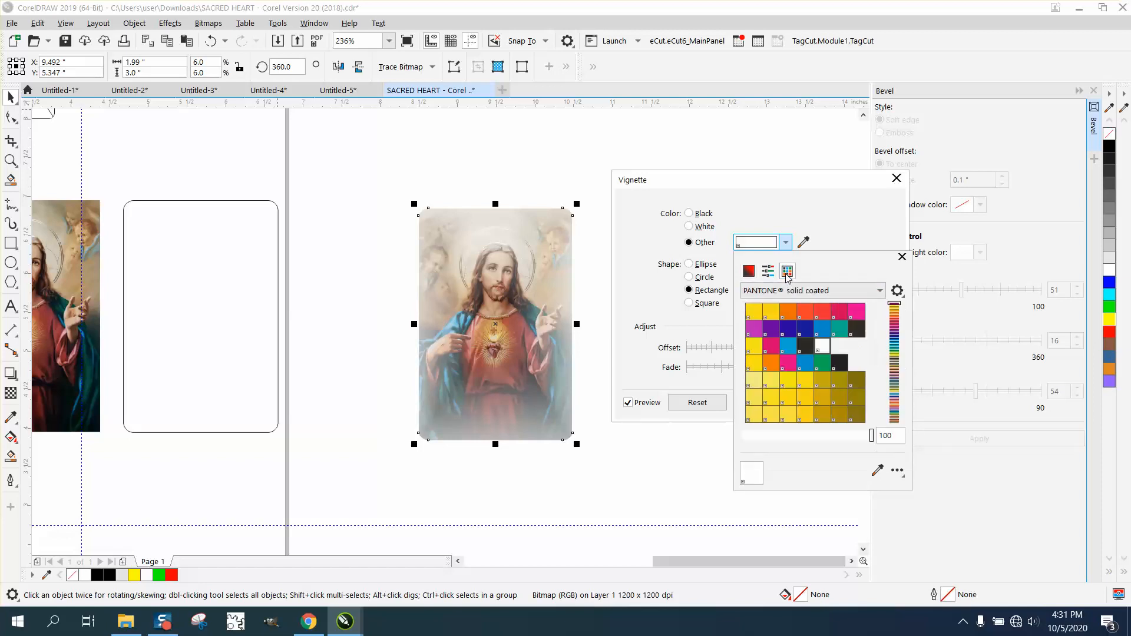
left_click(880, 291)
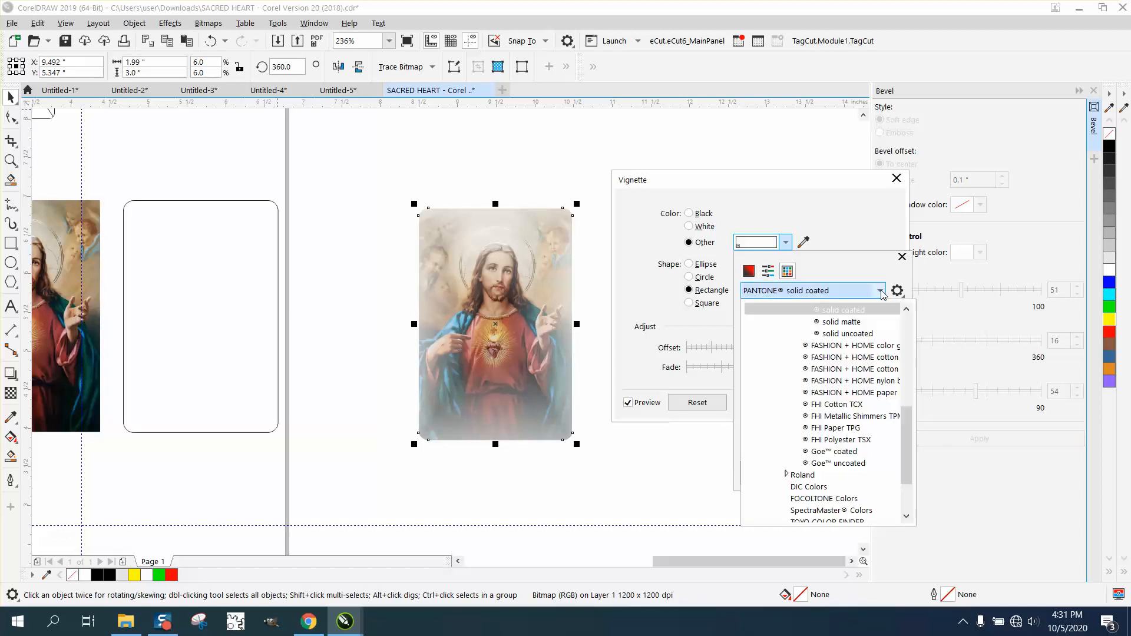
left_click_drag(909, 469, 909, 496)
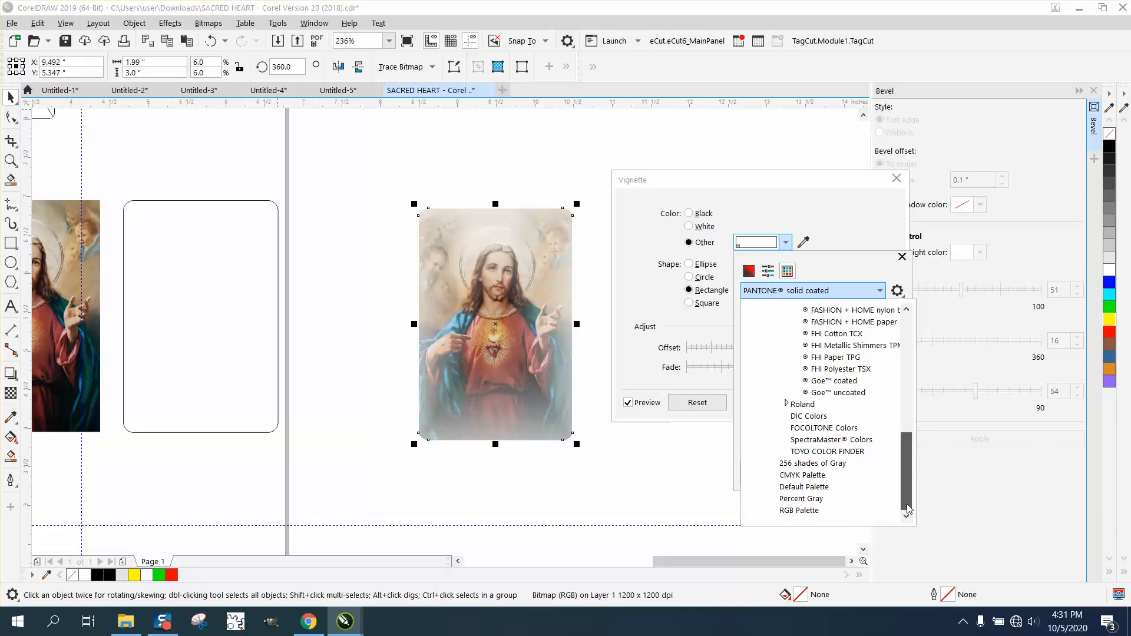
left_click(800, 511)
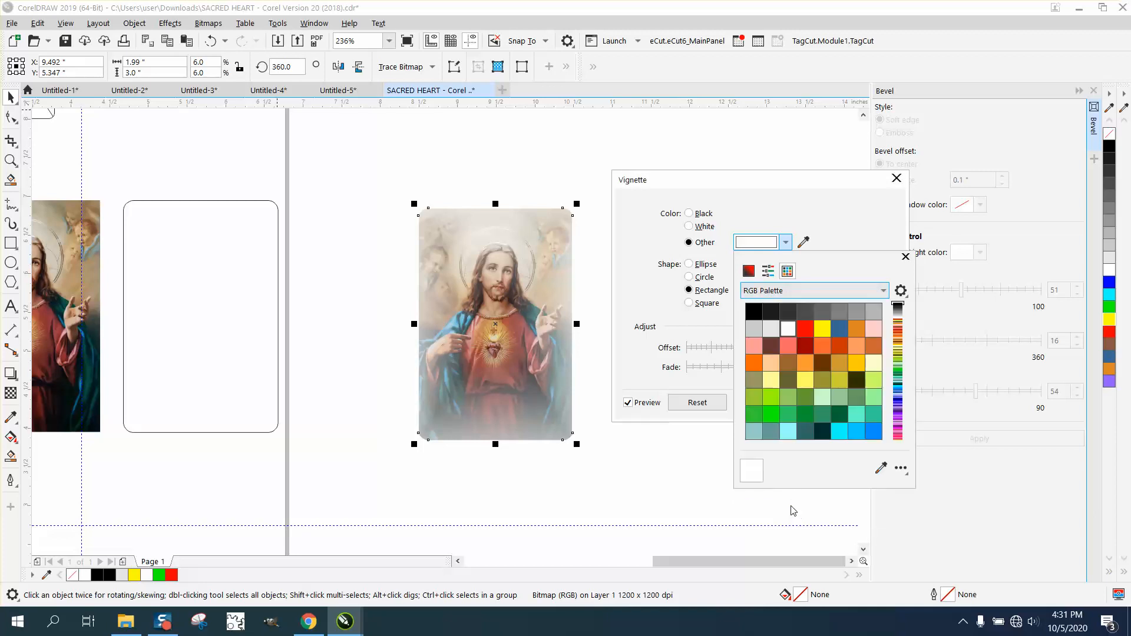
left_click(820, 331)
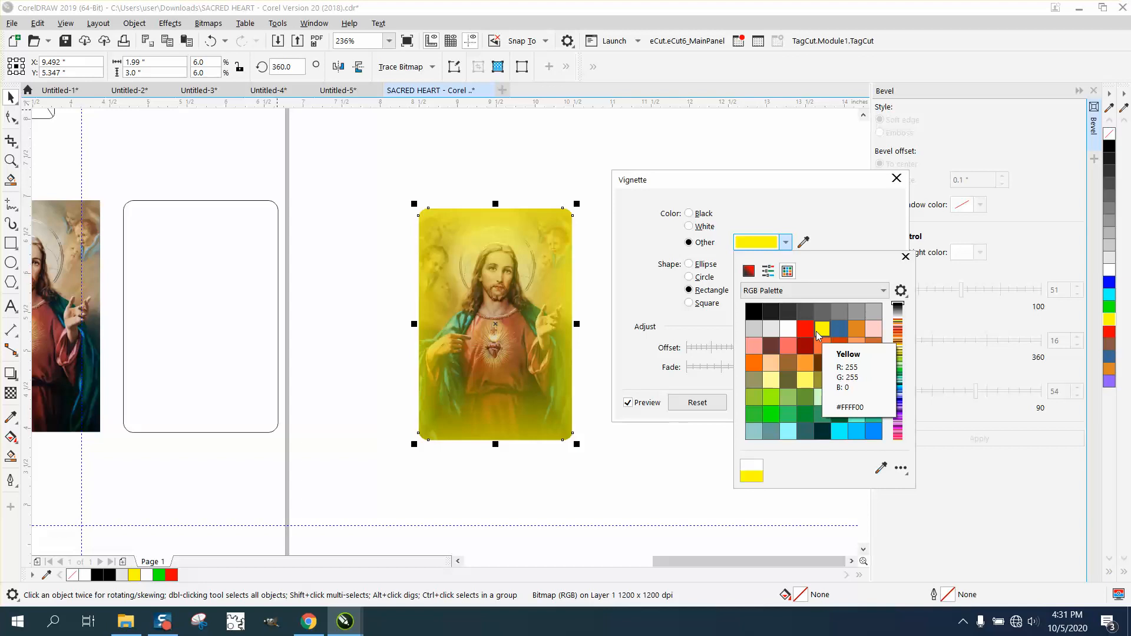
left_click(841, 335)
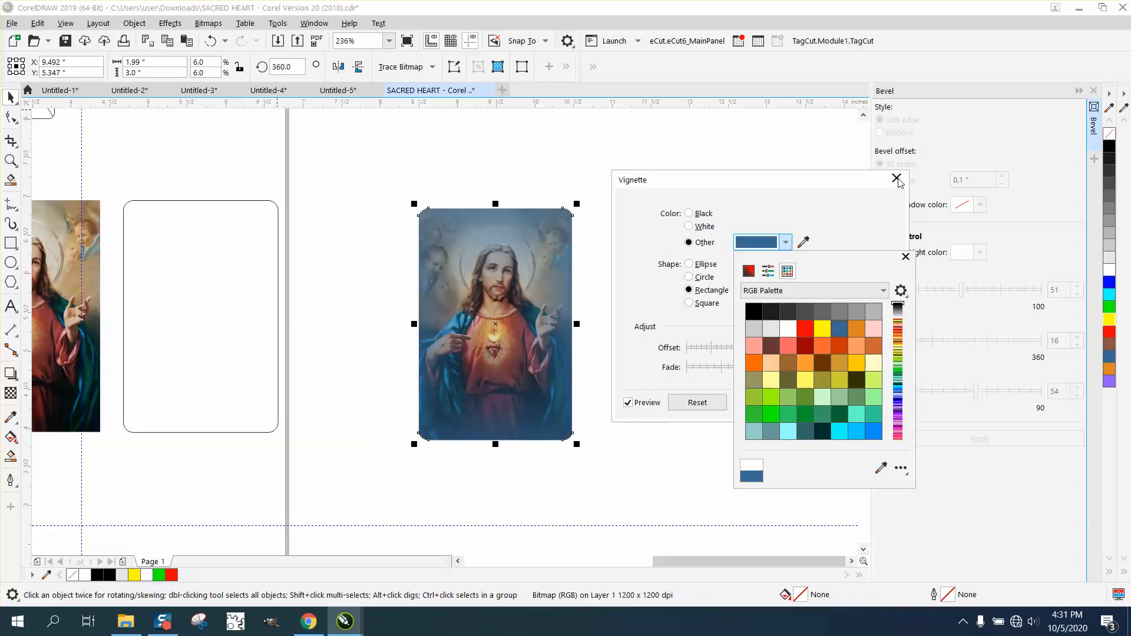
left_click(906, 256)
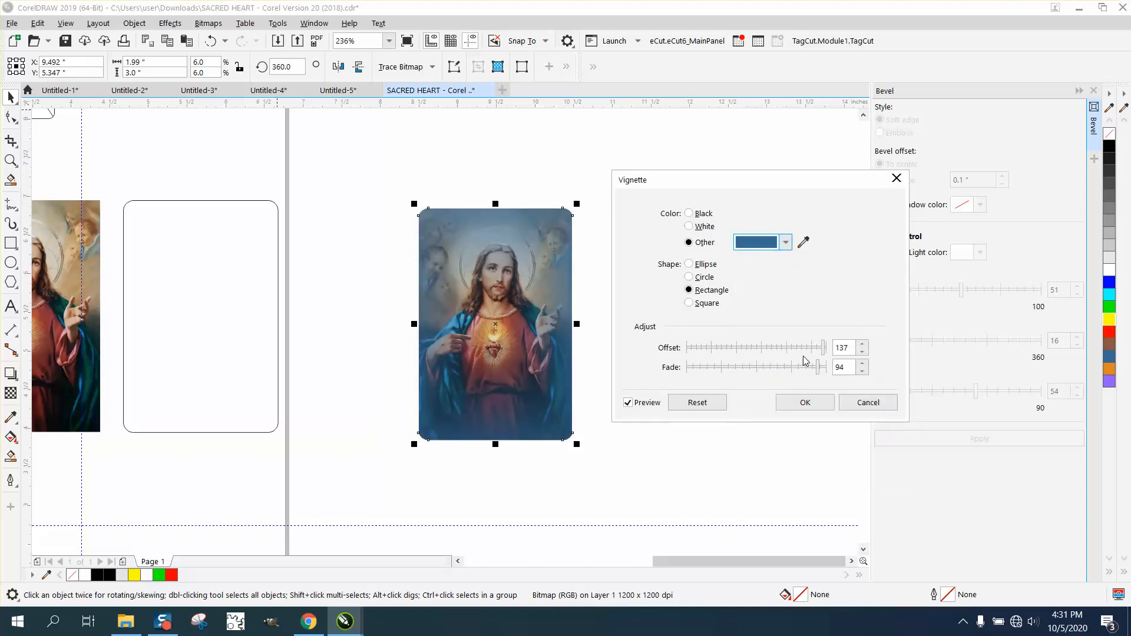
- Try the vignette with an offset of 140, a fade of 59 and Black as colour, and discard the effect
left_click_drag(823, 355, 769, 369)
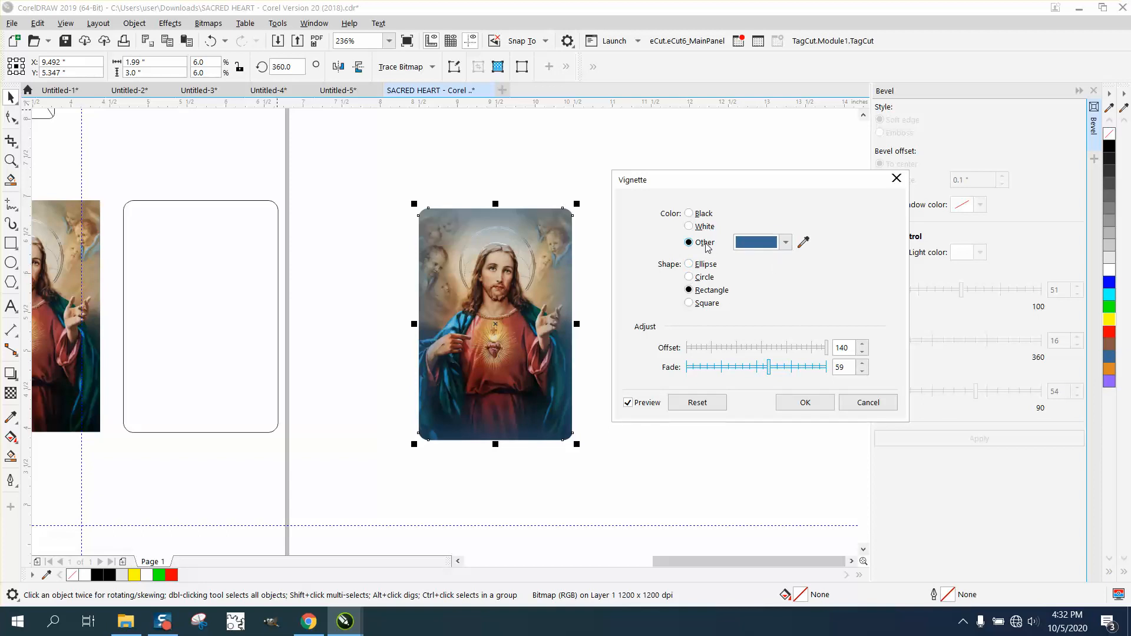
left_click(689, 214)
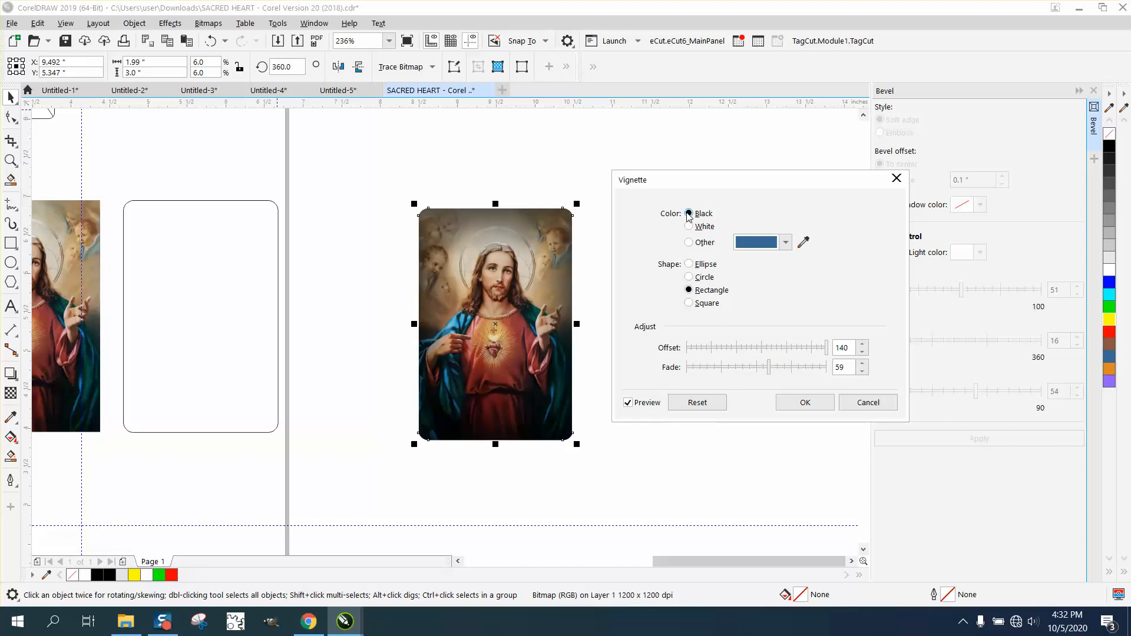
left_click(868, 402)
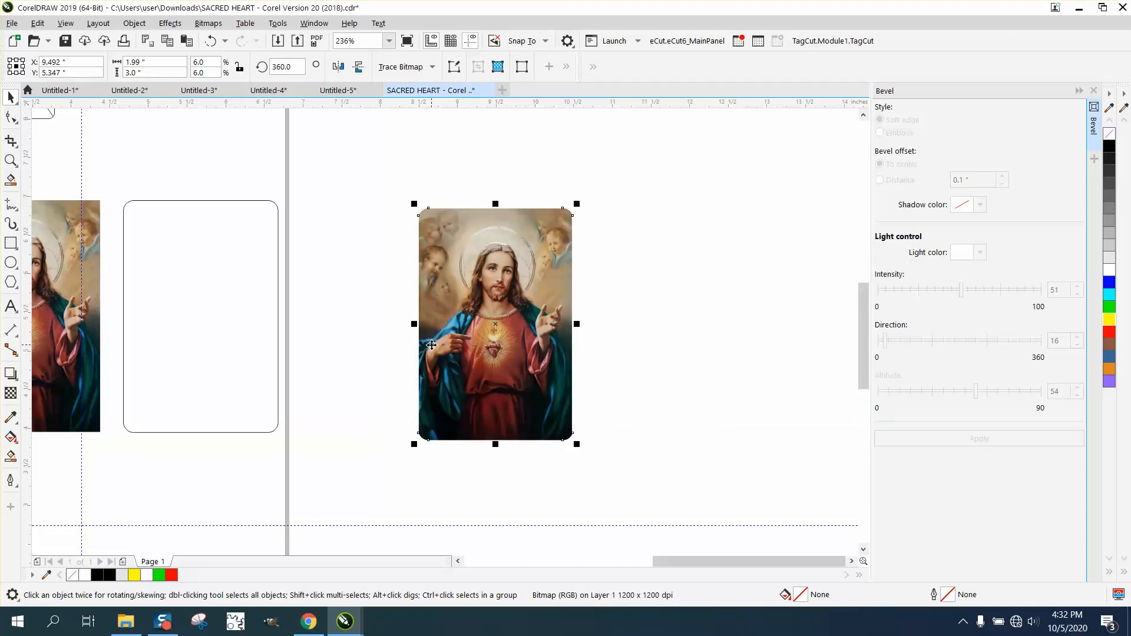
- Select the BEVEL text, both pictures and the empty rounded rectangle, and move them together about 3.9 inches to the left
scroll(484, 326, "down", 4)
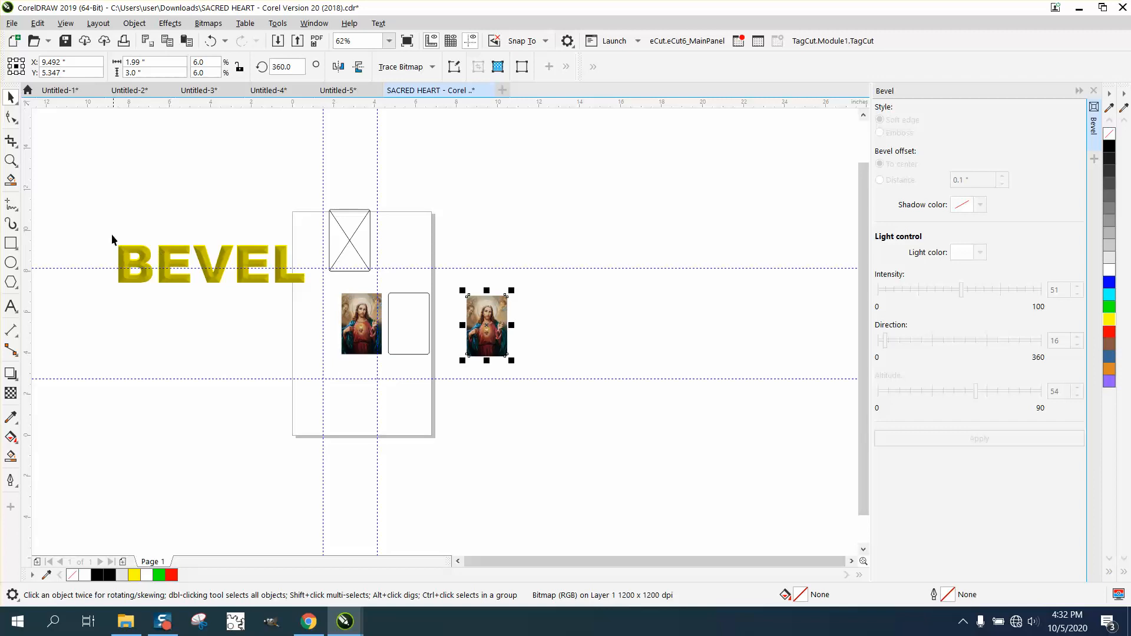
left_click_drag(111, 234, 555, 374)
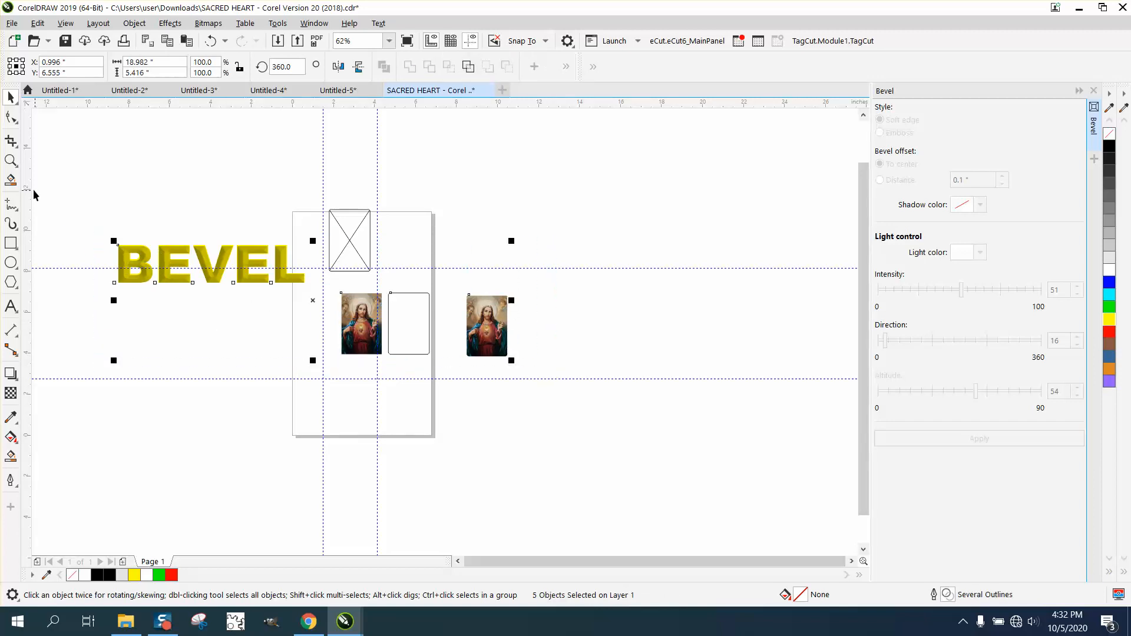
left_click(11, 161)
left_click_drag(90, 205, 360, 316)
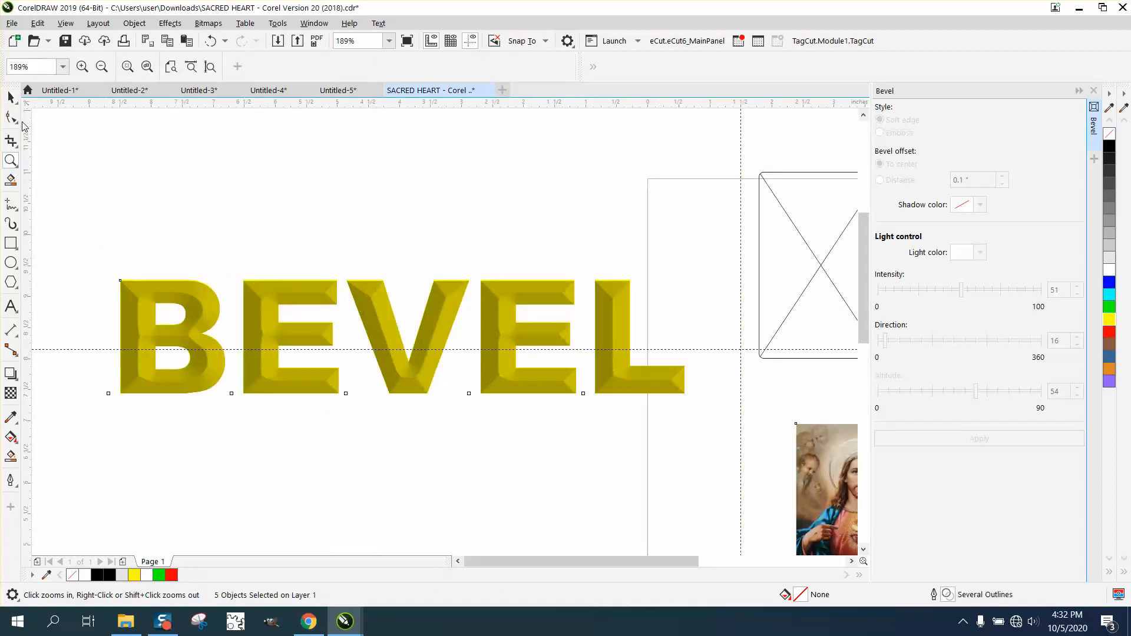
left_click(10, 97)
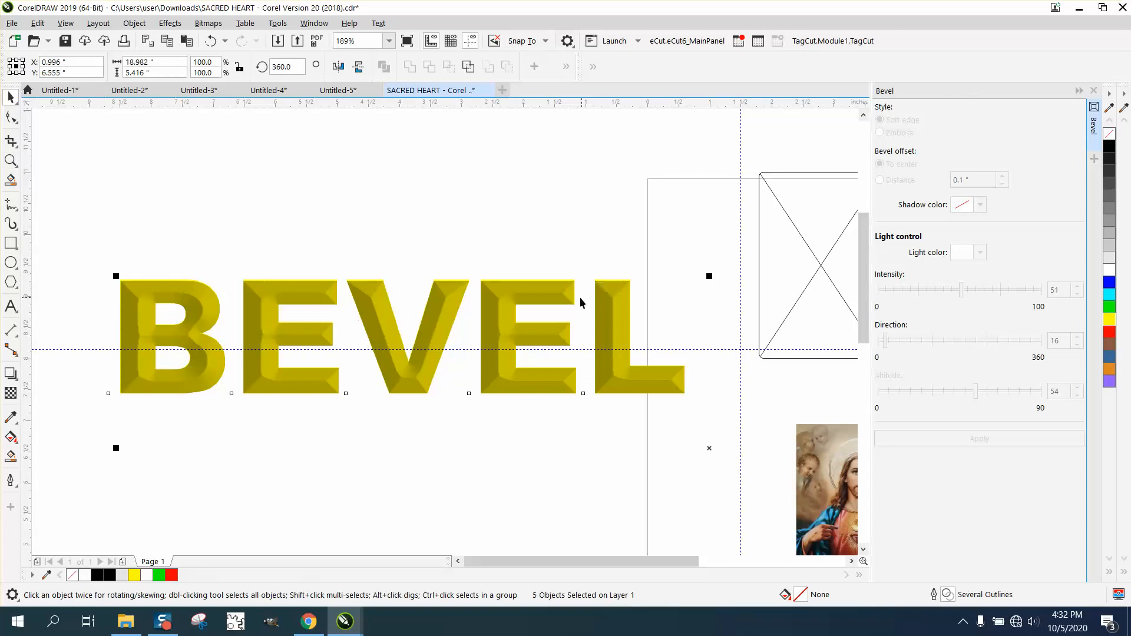
scroll(580, 297, "down", 3)
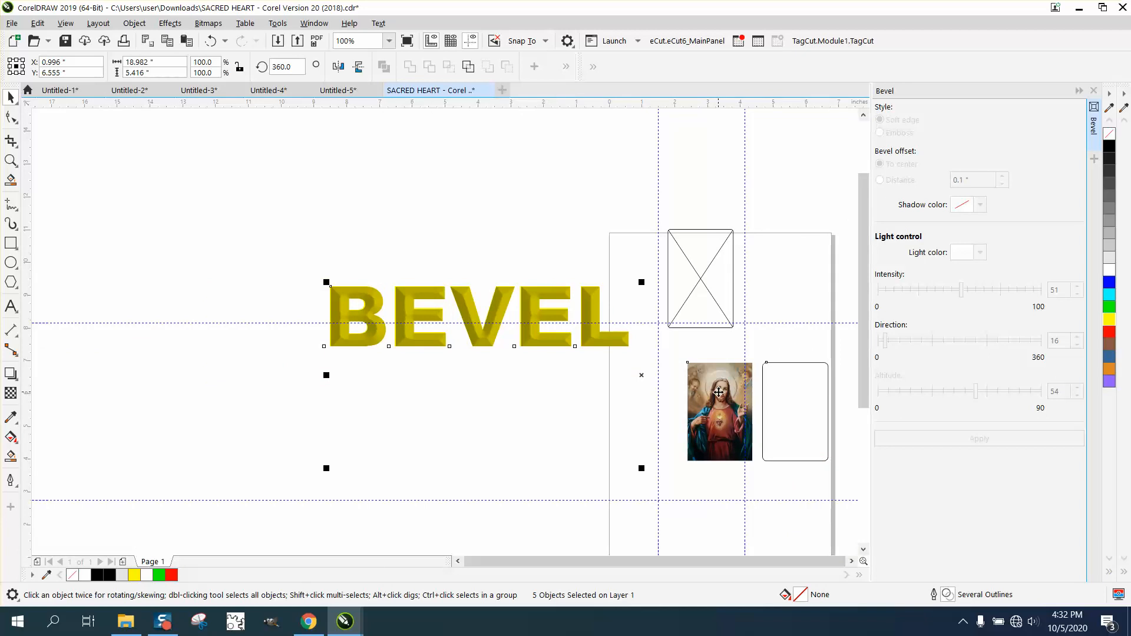
left_click_drag(717, 393, 591, 397)
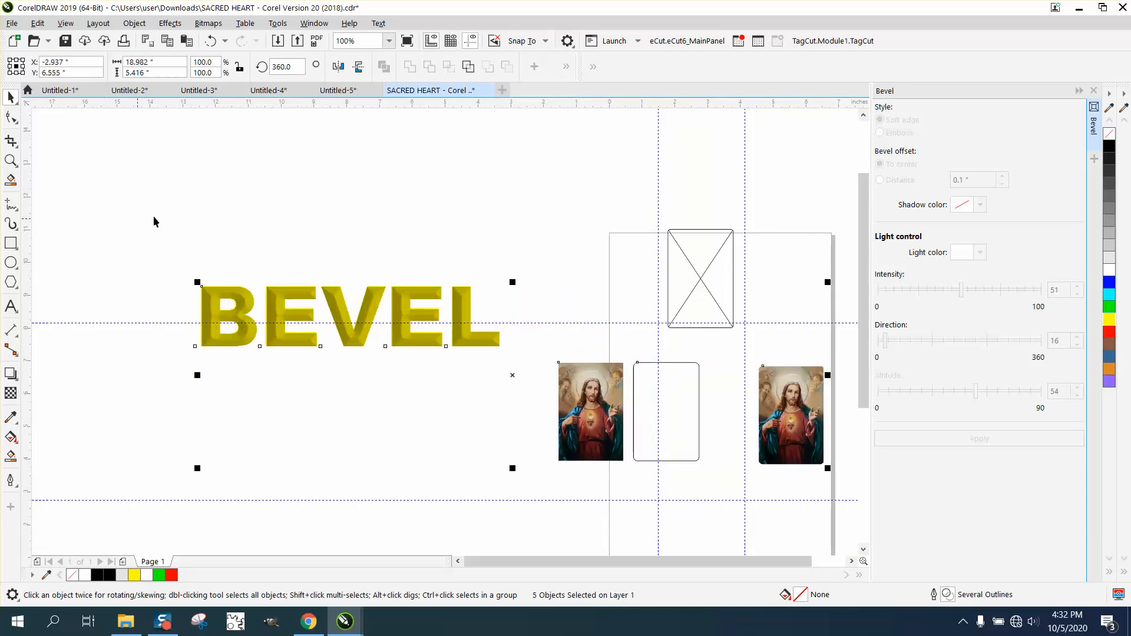
- Examine the original picture, the empty rounded rectangle and the edges of the rounded-corner picture up close
left_click(11, 160)
left_click_drag(536, 353, 743, 464)
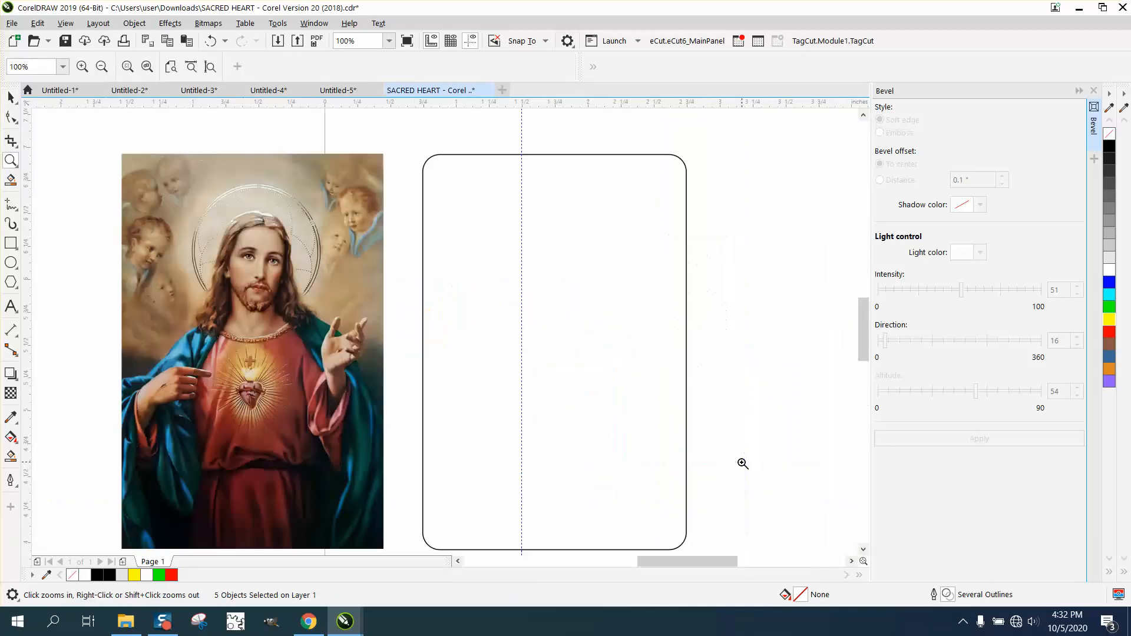
right_click(297, 275)
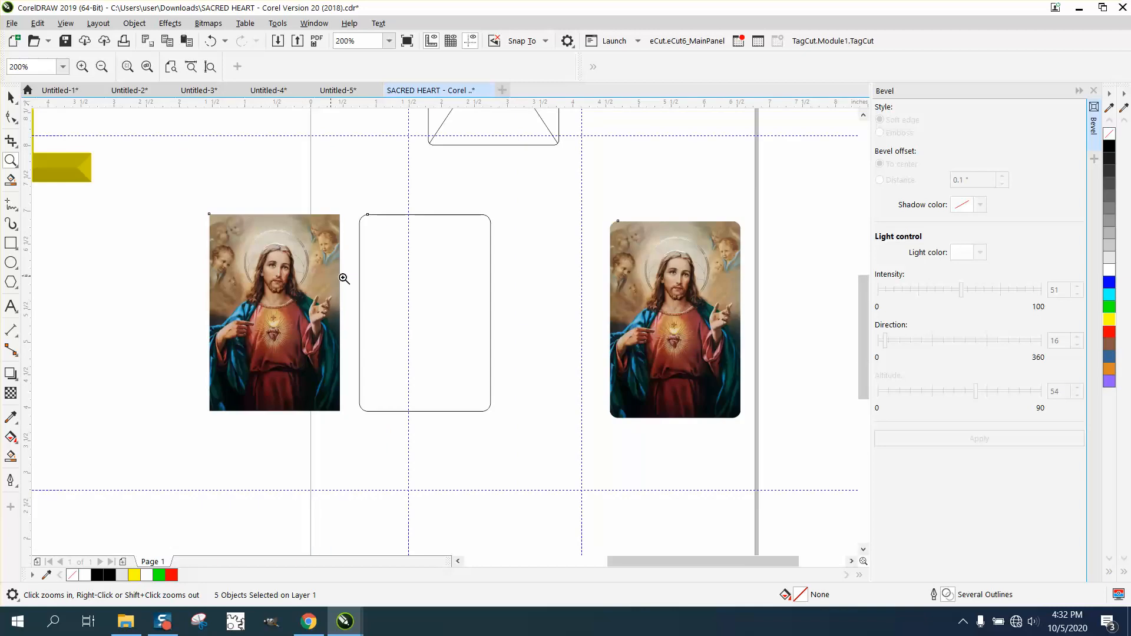
left_click_drag(598, 215, 760, 268)
right_click(643, 268)
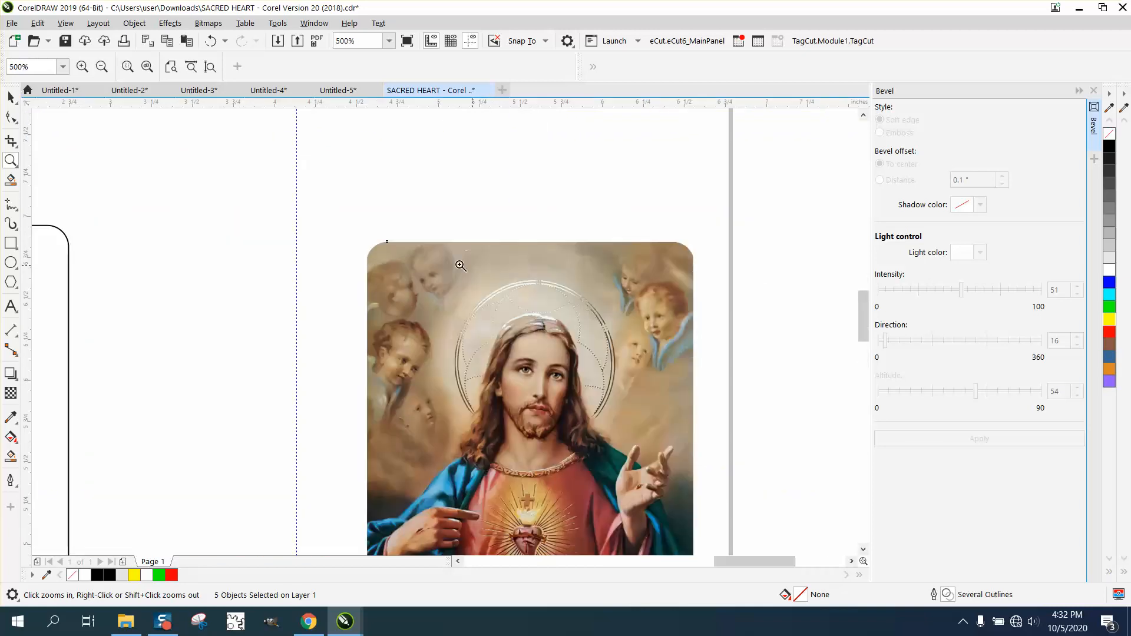
right_click(115, 121)
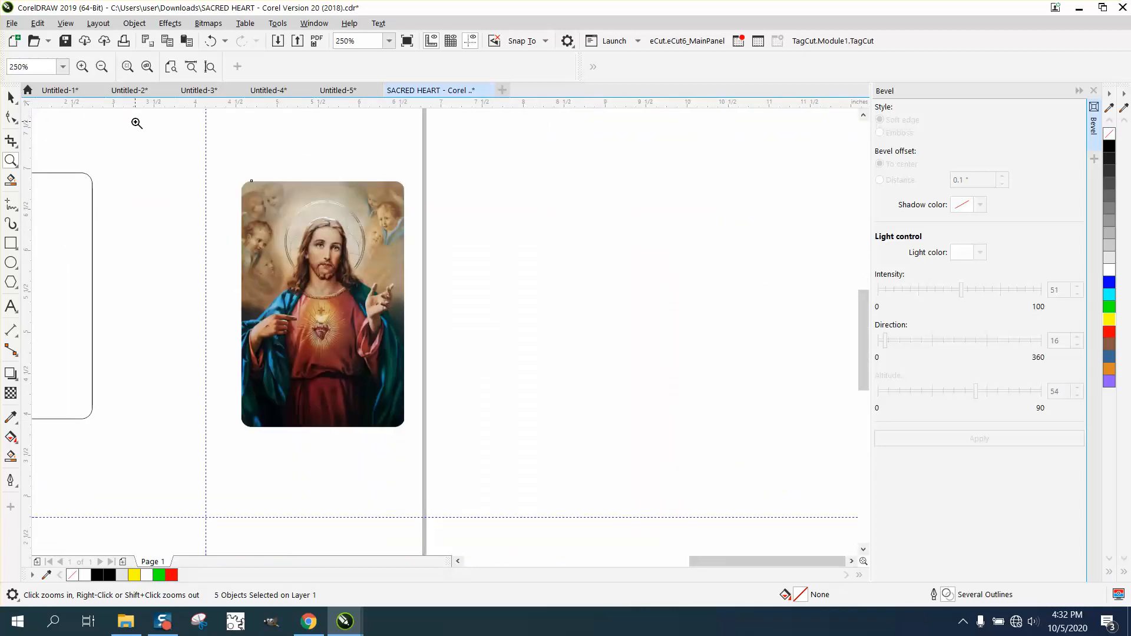